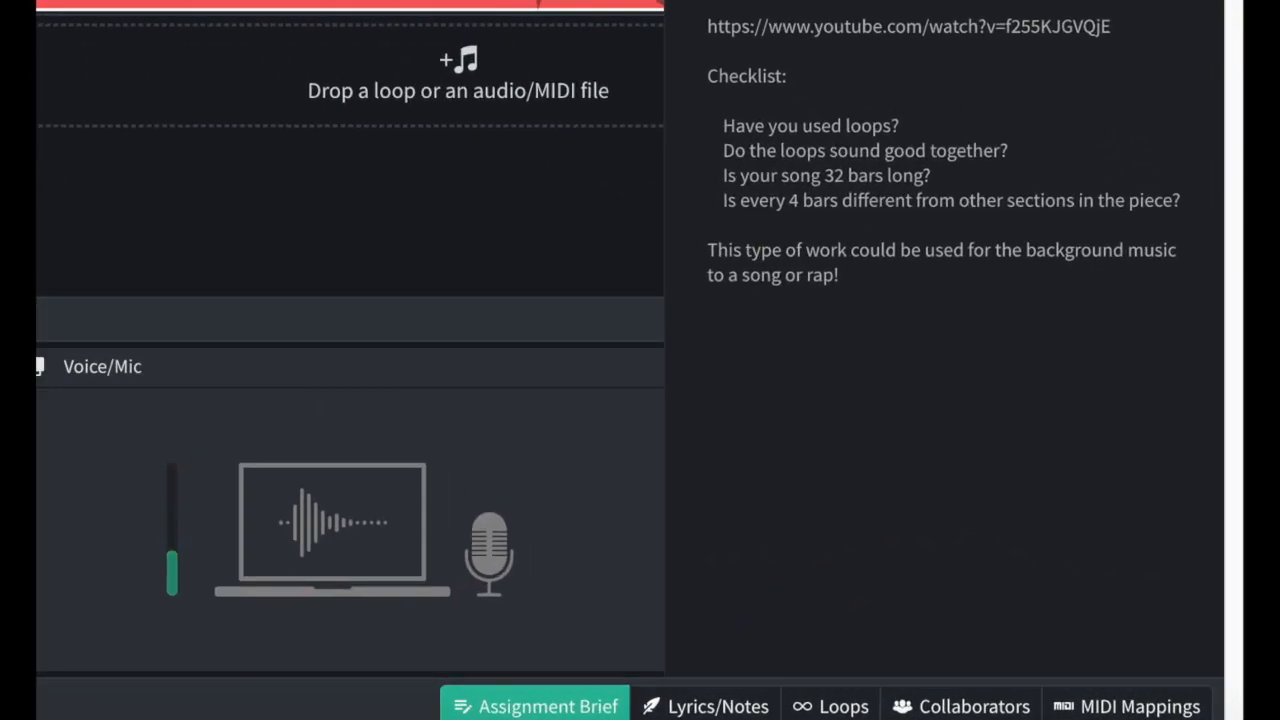
# Close the assignment brief and the Voice/Mic input settings to clear the workspace
pyautogui.click(535, 706)
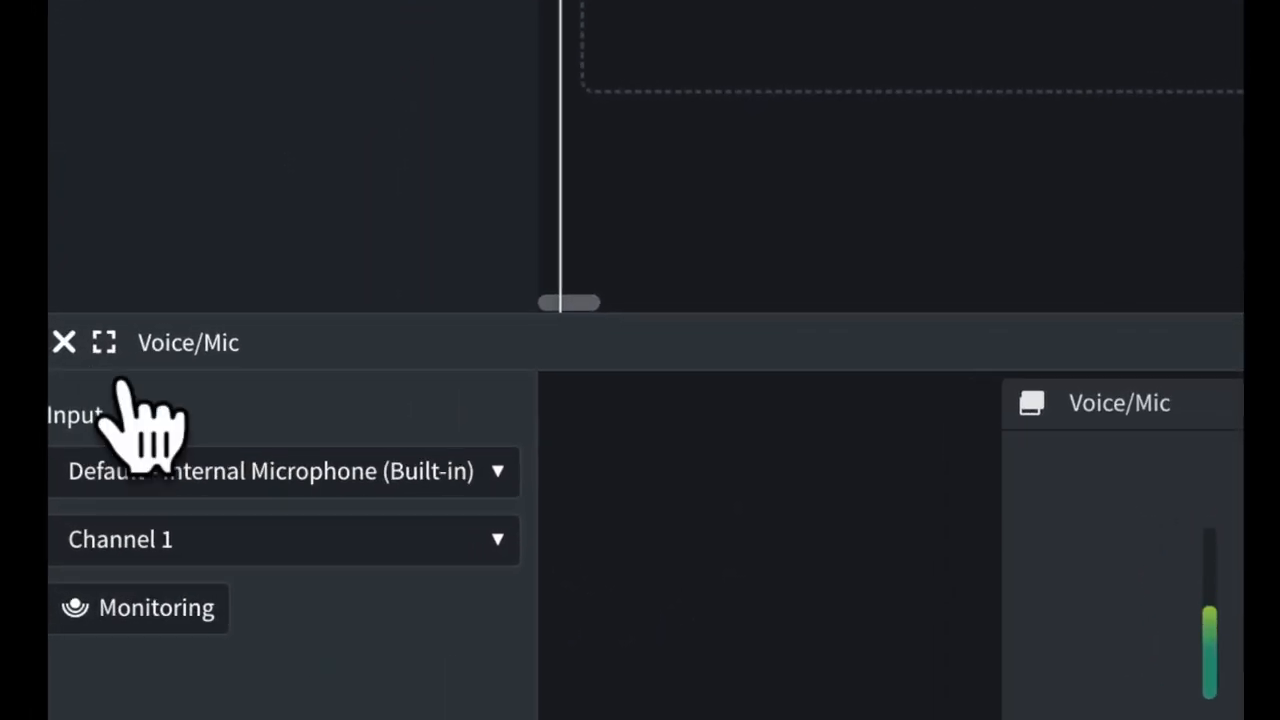
pyautogui.click(66, 344)
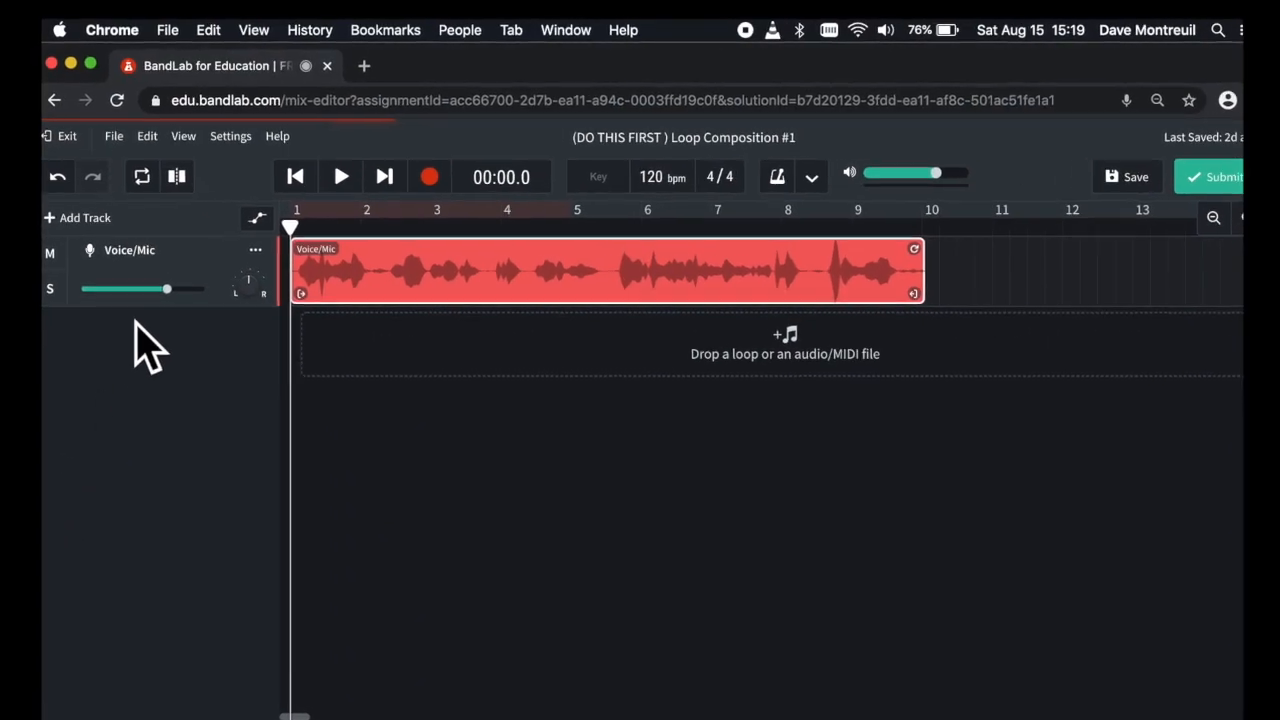
# Change the editor's theme to Light
pyautogui.click(195, 142)
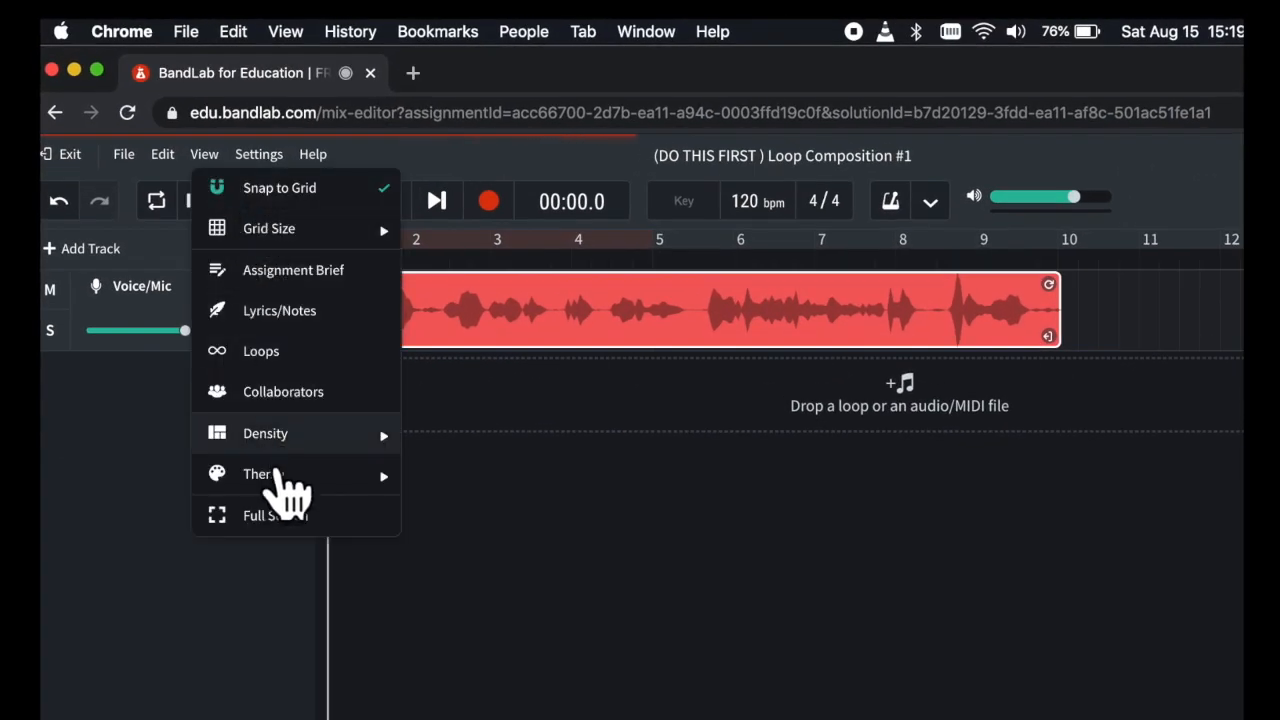
pyautogui.moveTo(282, 484)
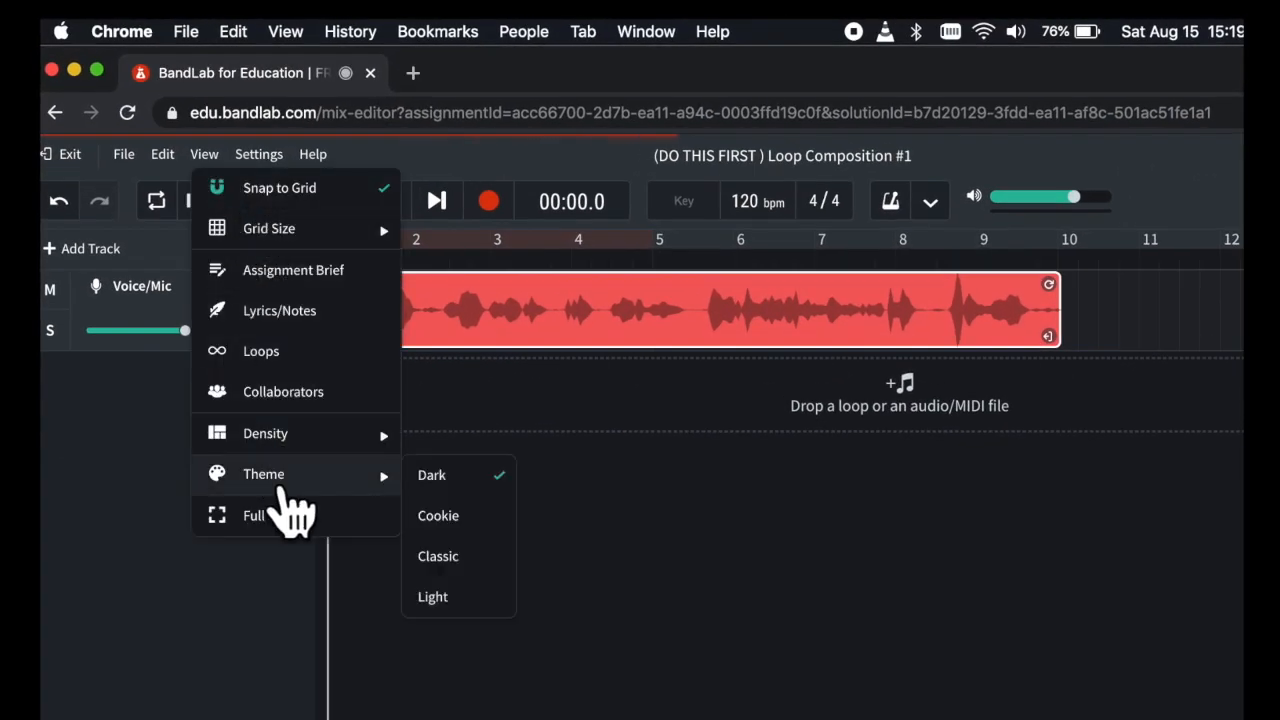
pyautogui.click(470, 612)
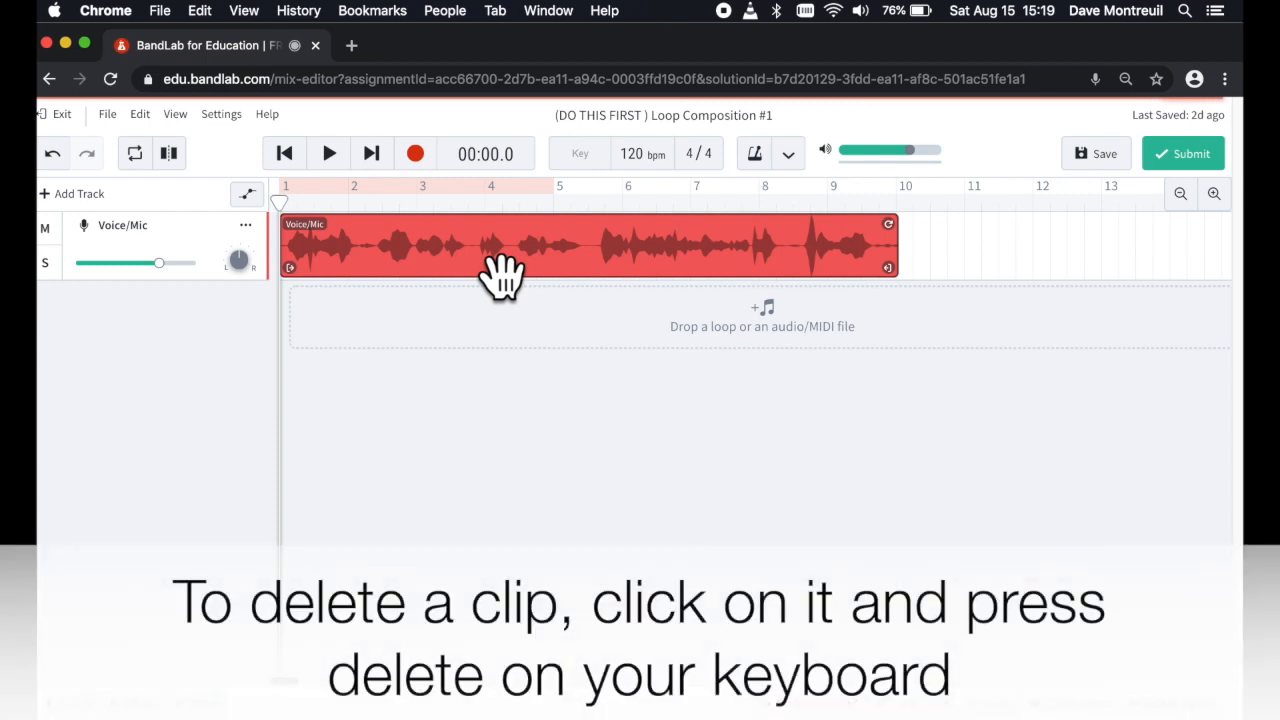
# Delete the recorded clip from the Voice/Mic track and add three more Voice/Mic tracks
pyautogui.press('Delete')
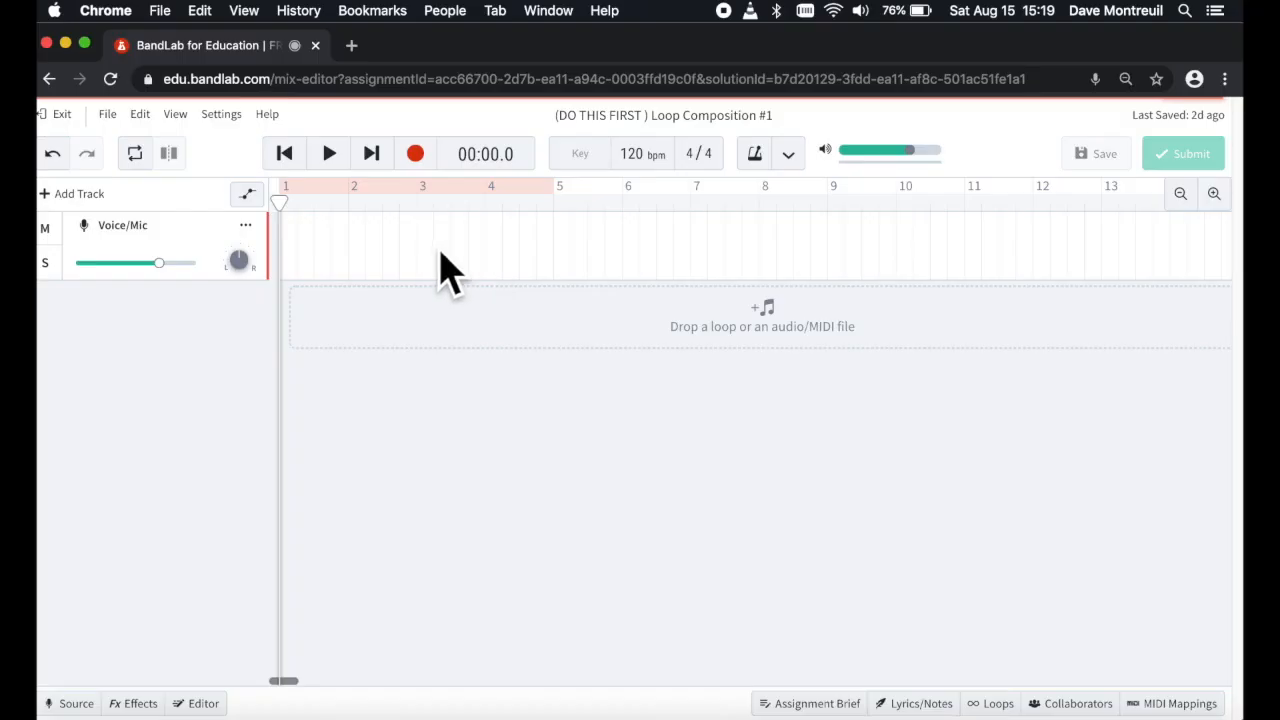
pyautogui.click(92, 195)
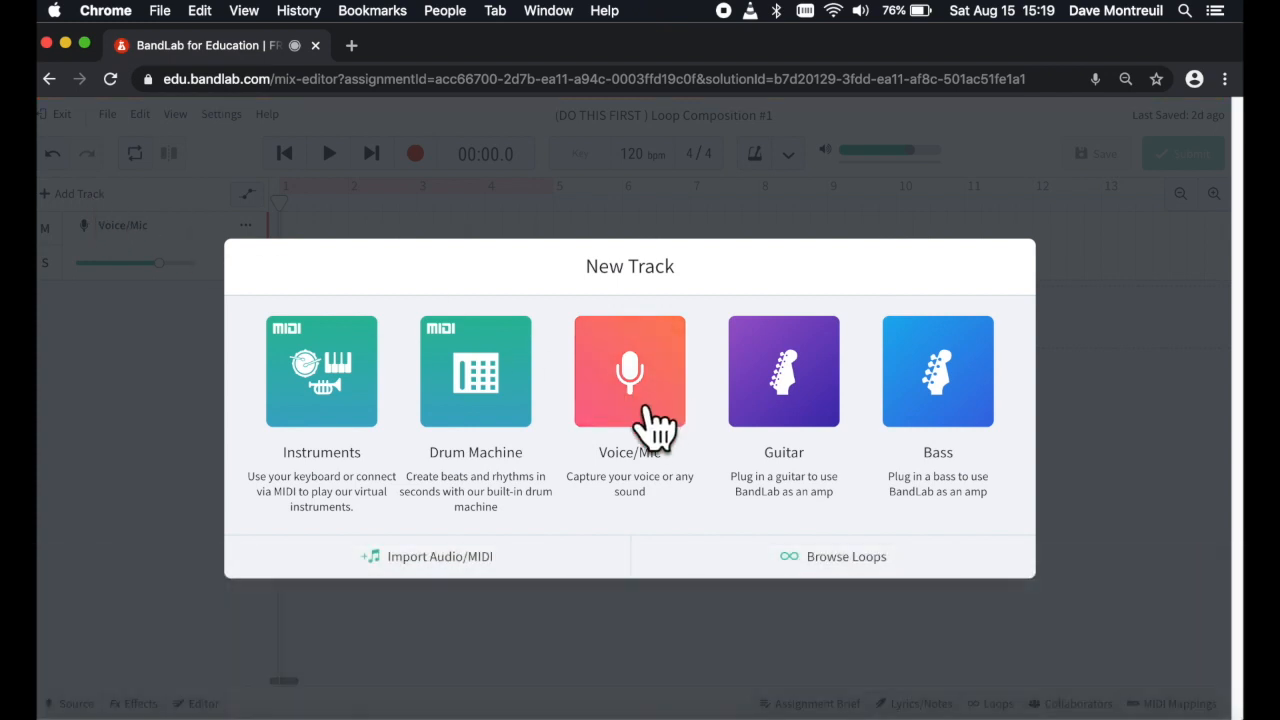
pyautogui.click(652, 428)
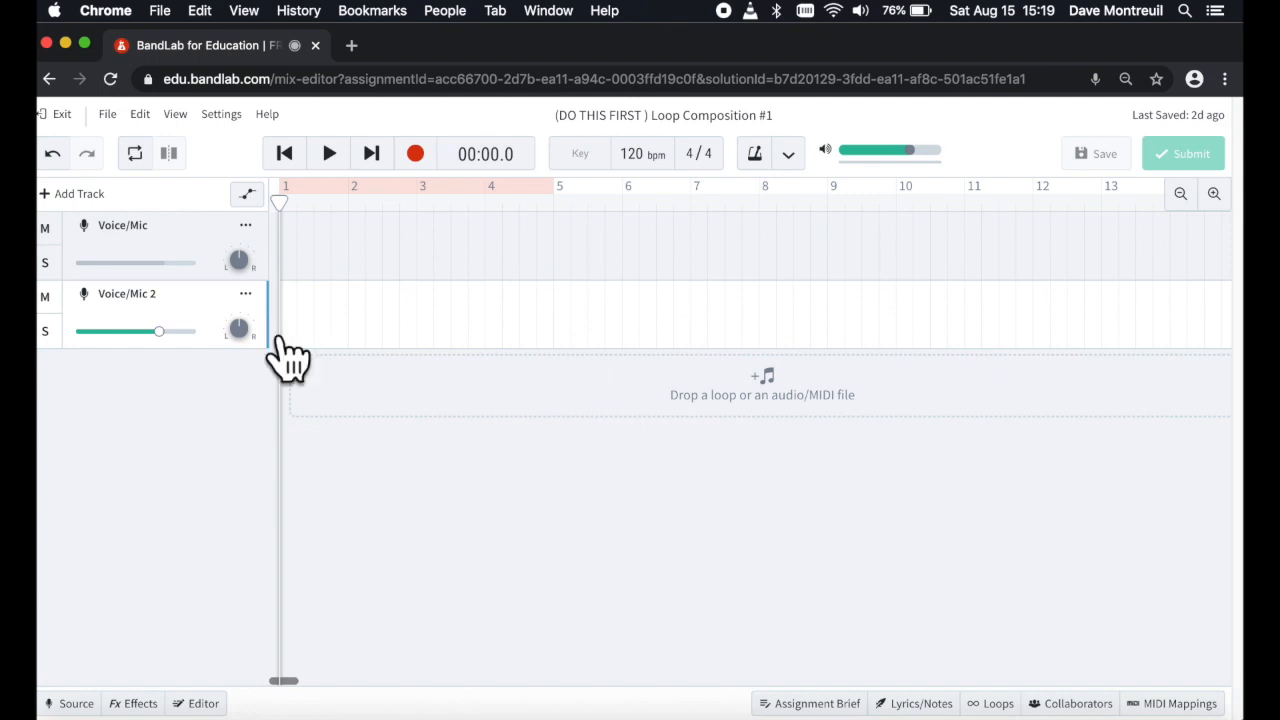
pyautogui.click(79, 193)
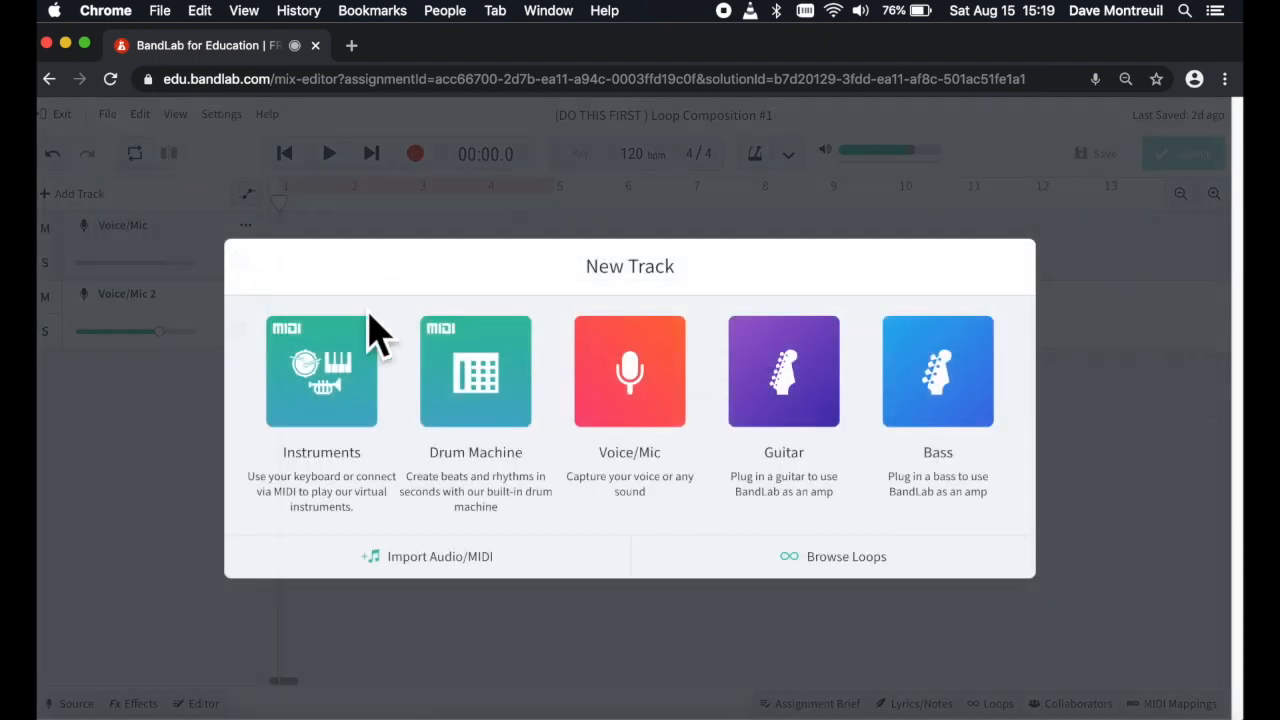
pyautogui.click(700, 410)
pyautogui.click(97, 193)
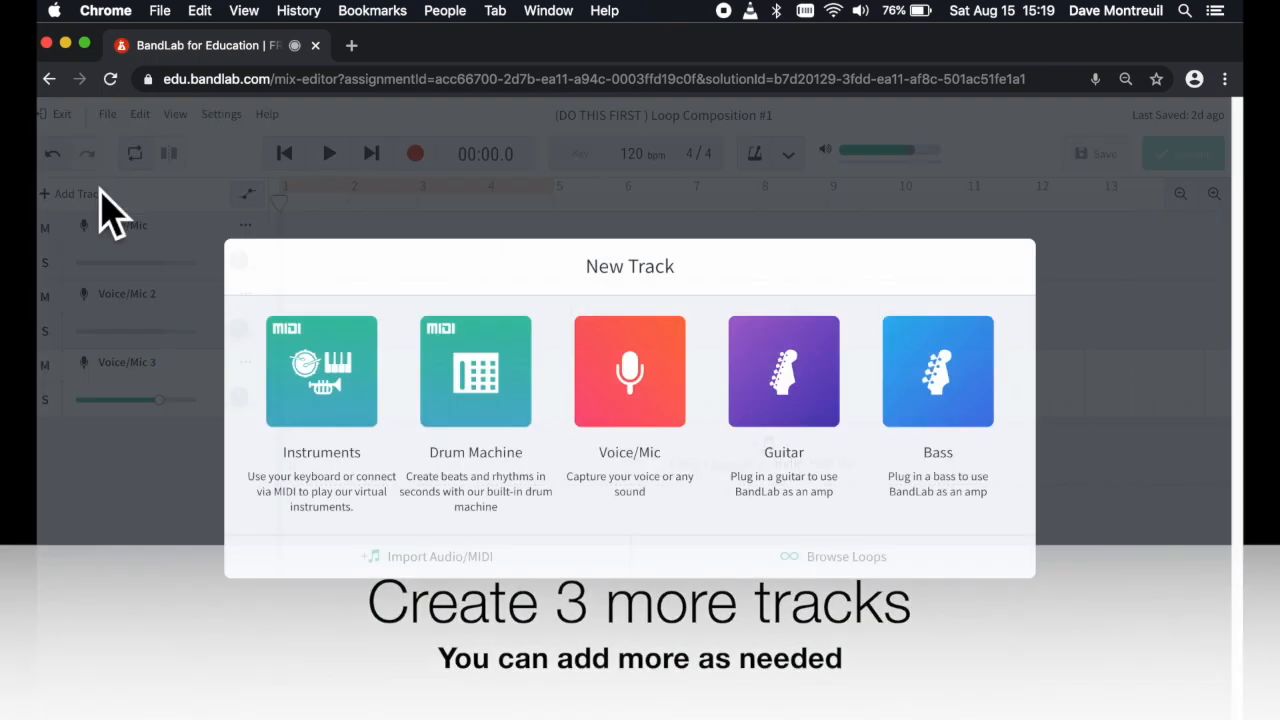
pyautogui.click(668, 388)
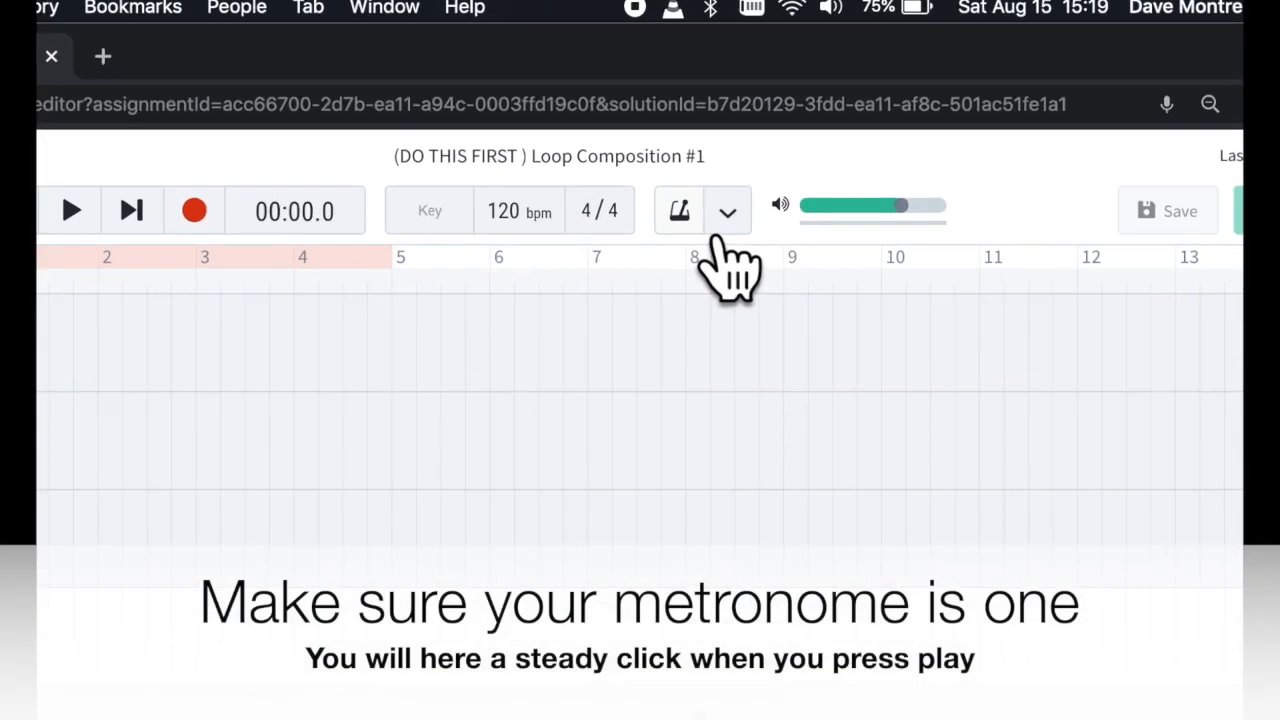
# Turn on the metronome and play the project briefly to hear the click
pyautogui.click(762, 158)
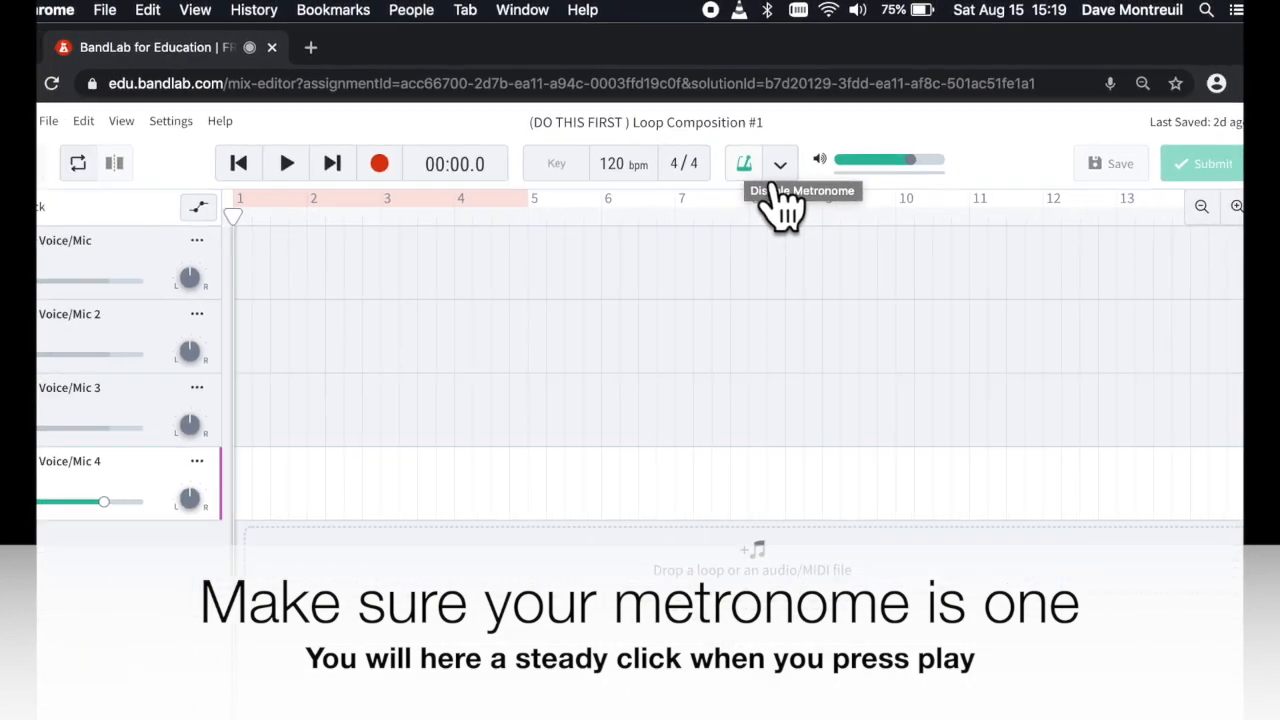
pyautogui.press('space')
pyautogui.press('space')
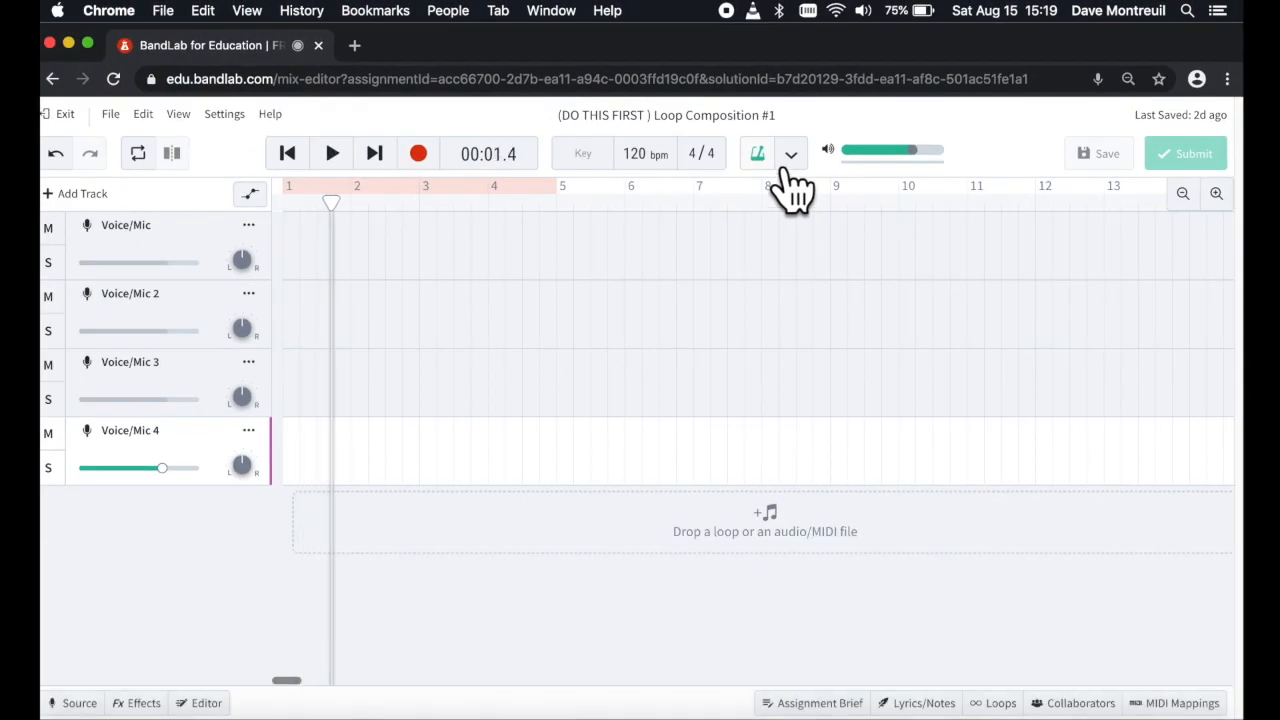
pyautogui.press('super+shift+5')
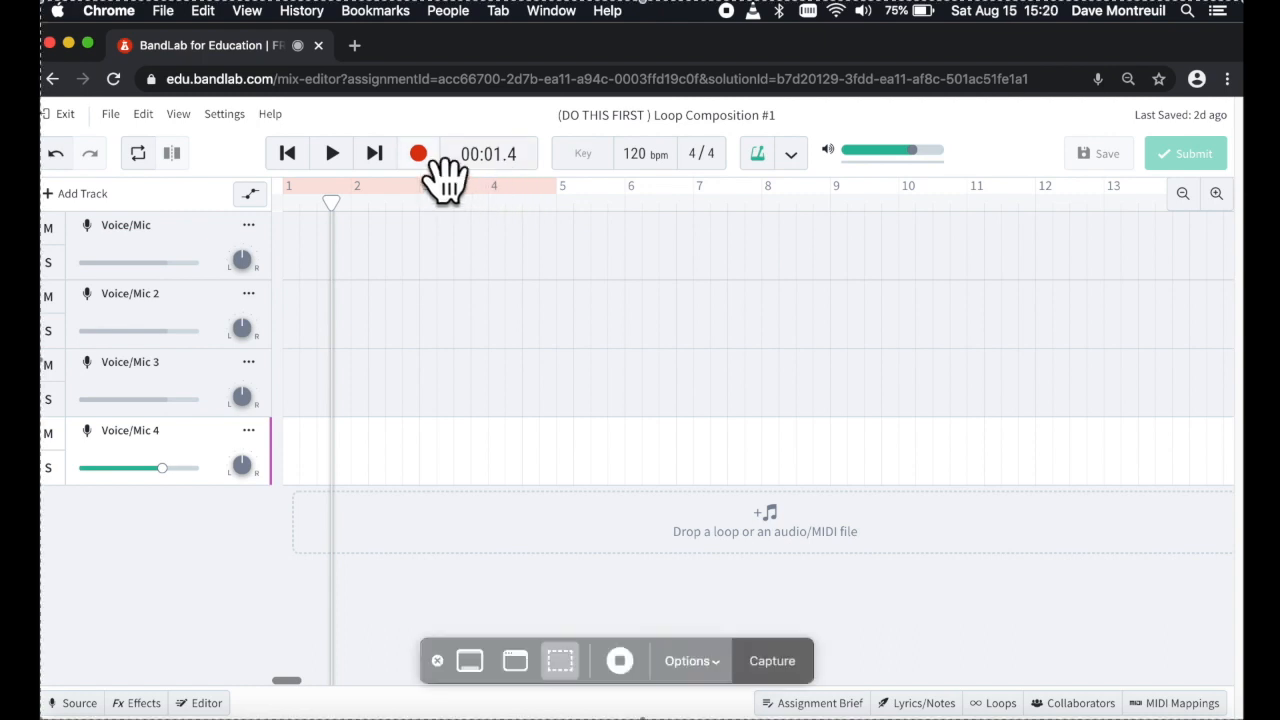
pyautogui.click(625, 665)
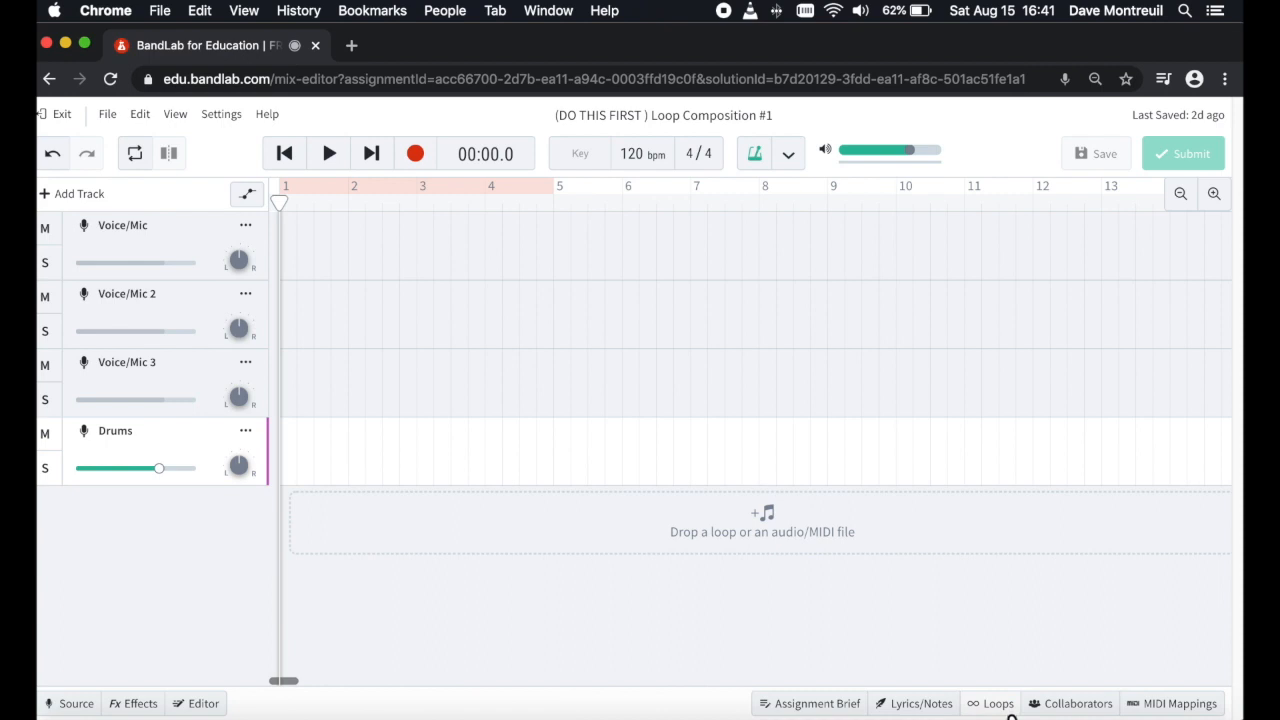
# Open the loop library and list its loop packs
pyautogui.click(934, 704)
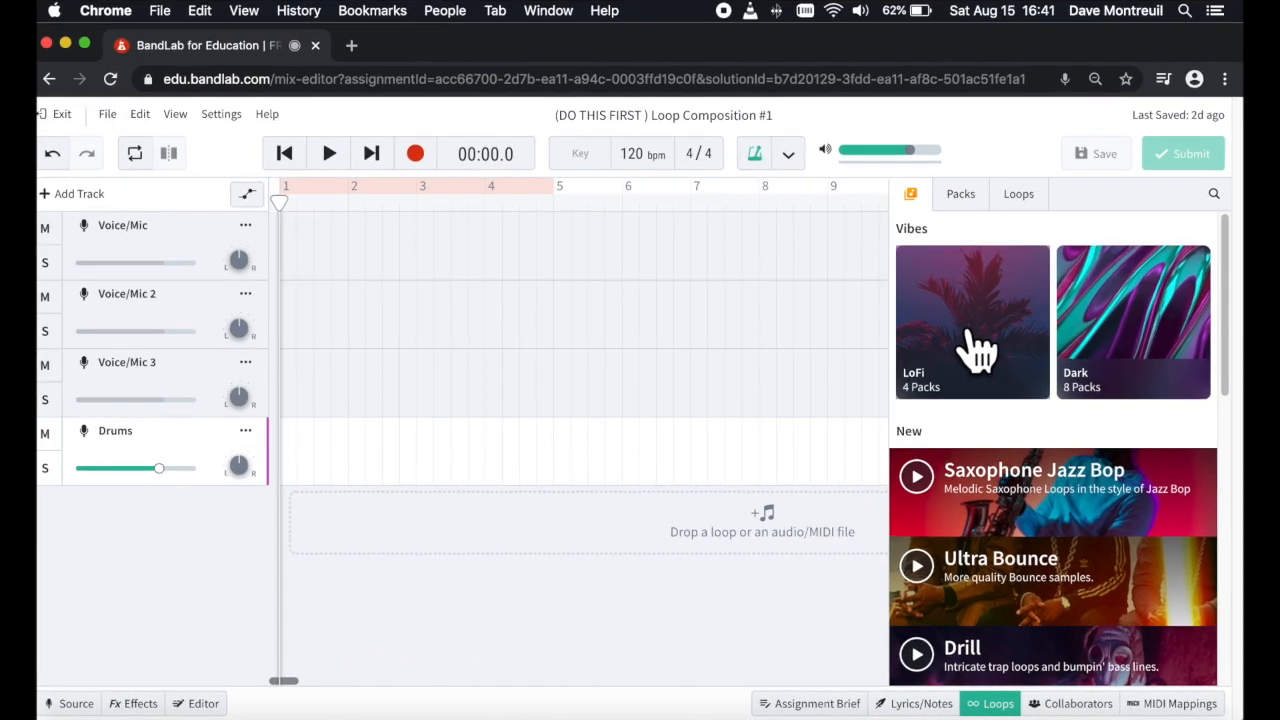
pyautogui.scroll(-5, 975, 350)
pyautogui.scroll(4, 978, 348)
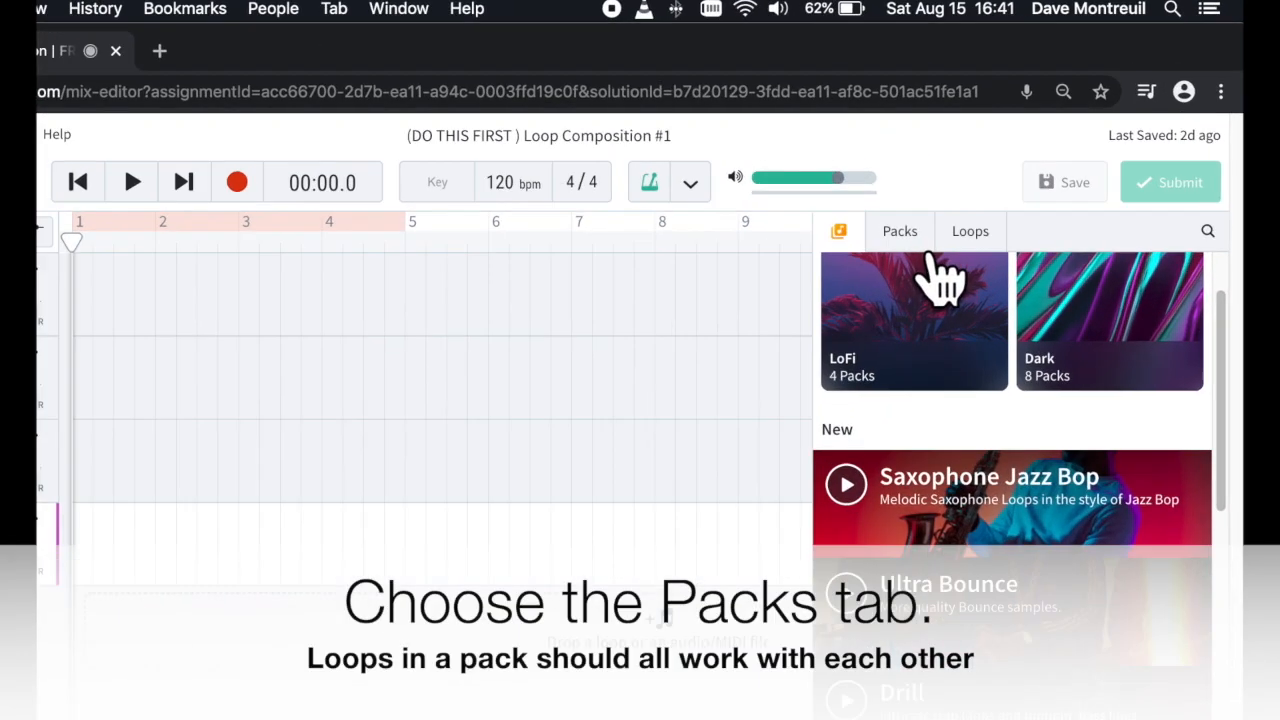
pyautogui.click(984, 206)
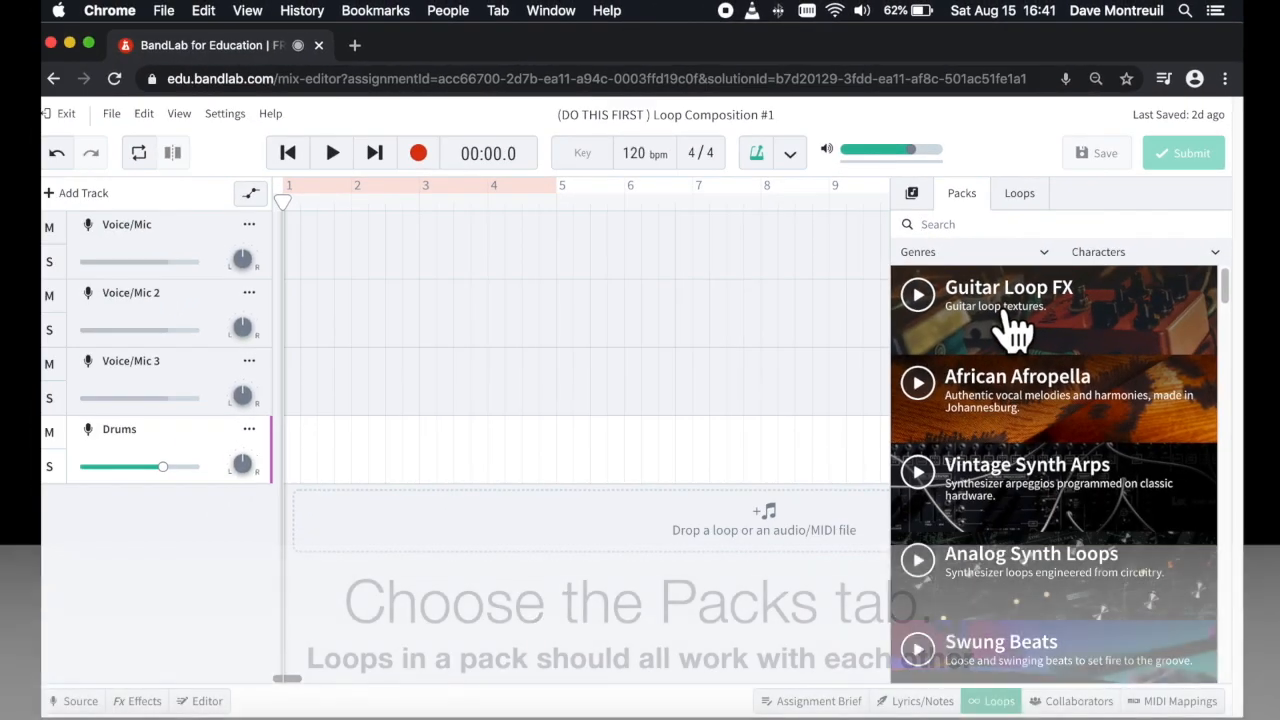
# Browse the loop packs and preview Thrash Metal Guitars and Bass and Drill
pyautogui.scroll(-5, 1015, 330)
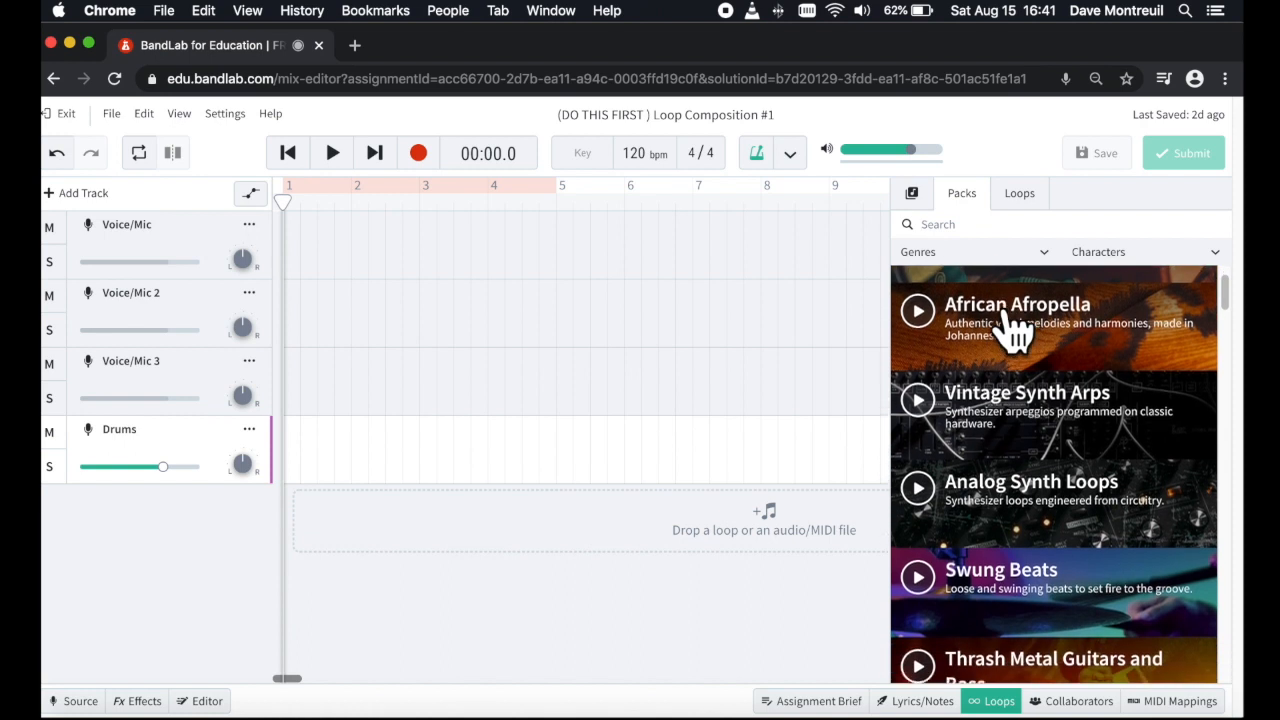
pyautogui.scroll(-5, 1015, 330)
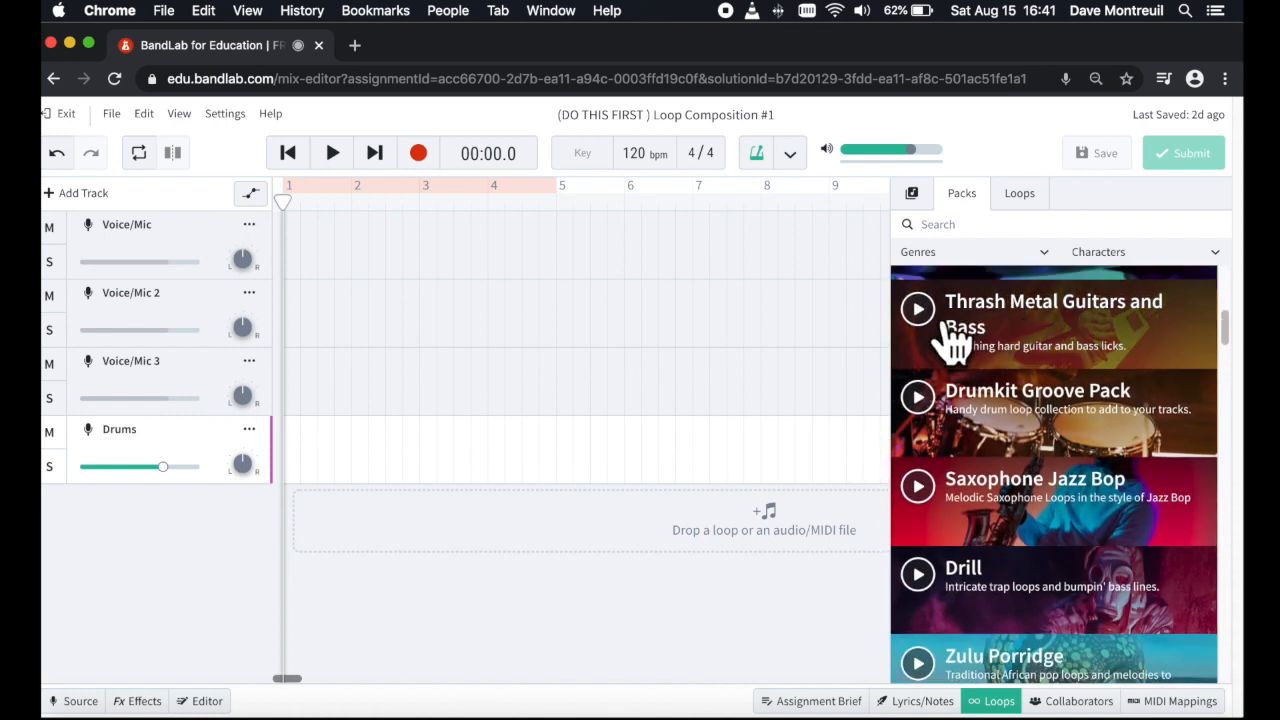
pyautogui.click(940, 320)
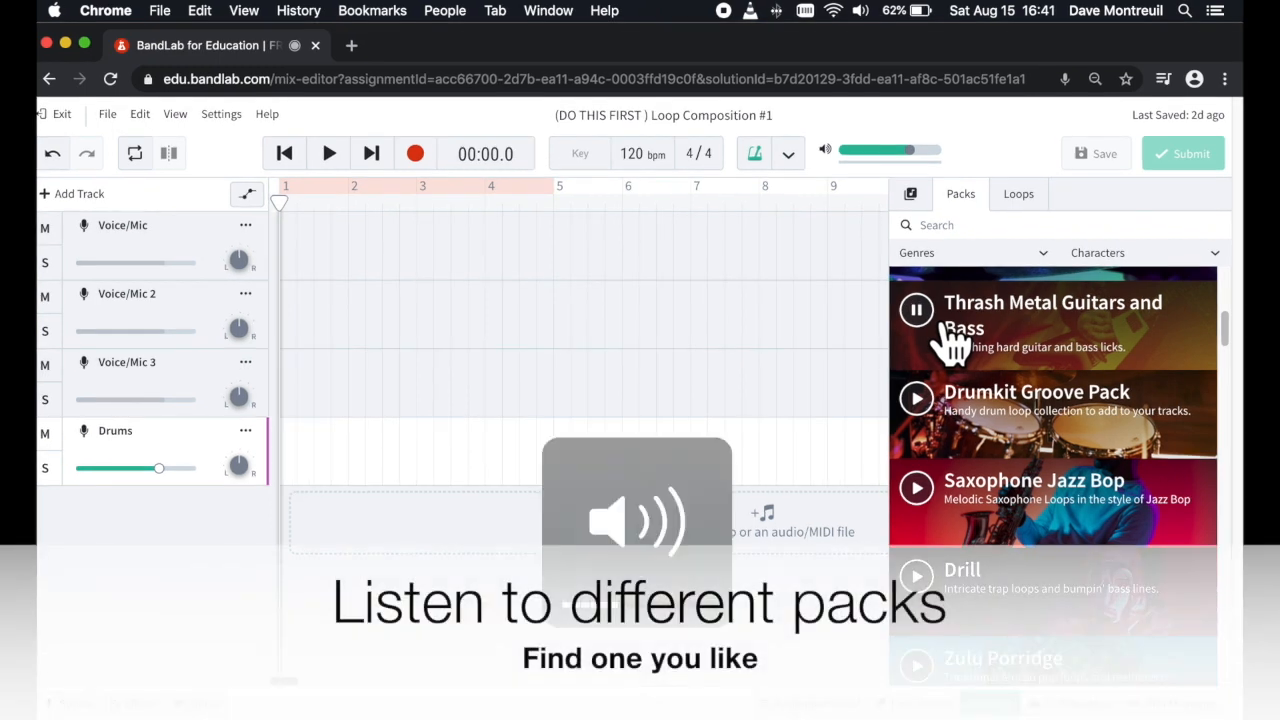
pyautogui.click(955, 340)
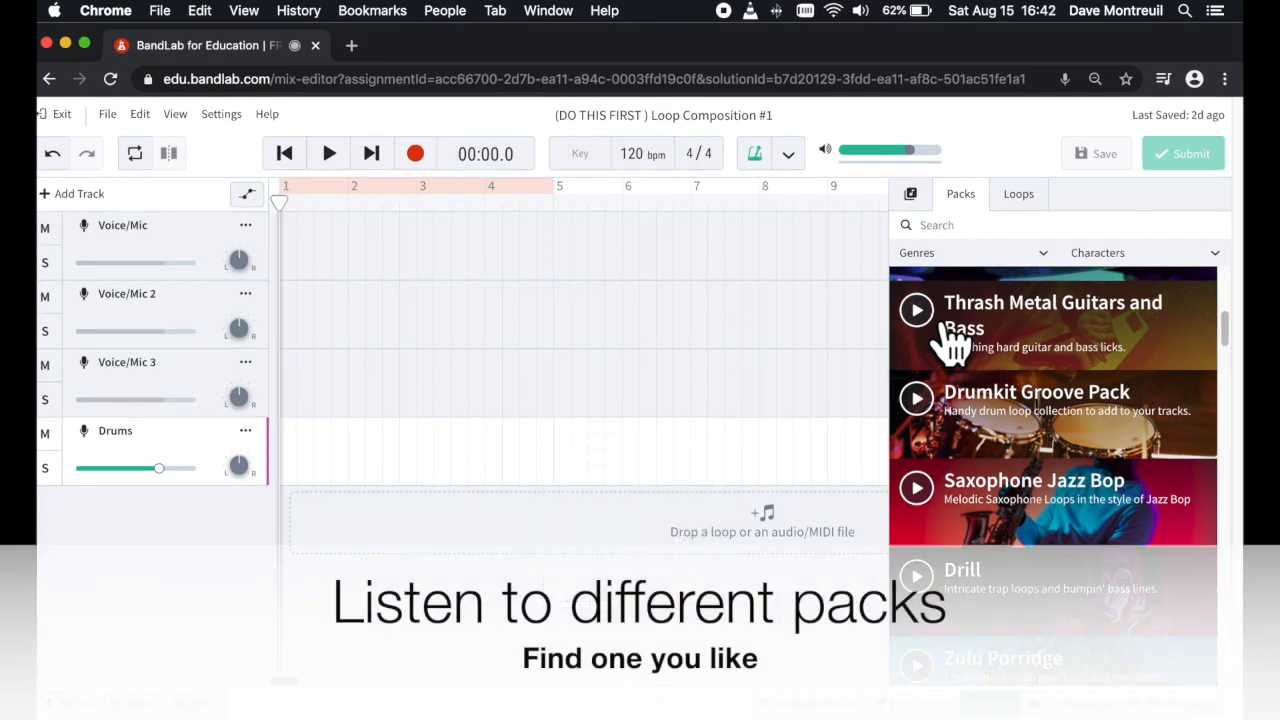
pyautogui.scroll(-2, 955, 340)
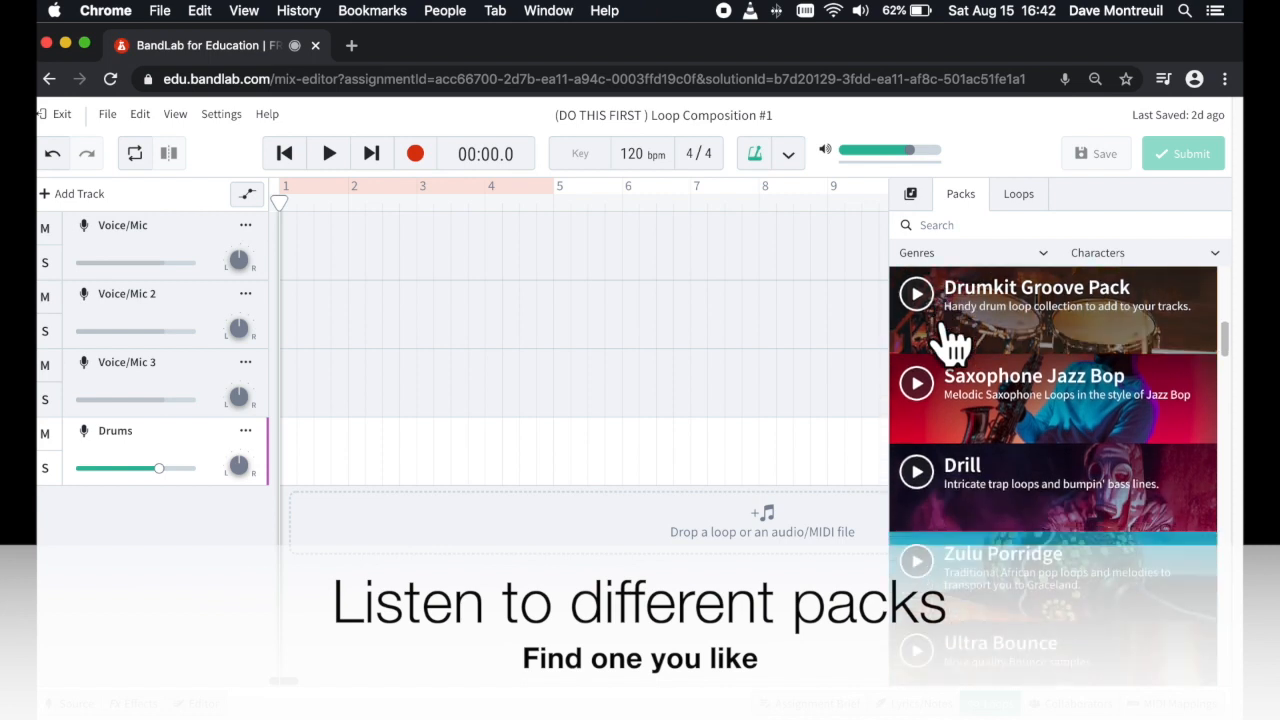
pyautogui.click(955, 508)
pyautogui.press('XF86AudioRaiseVolume')
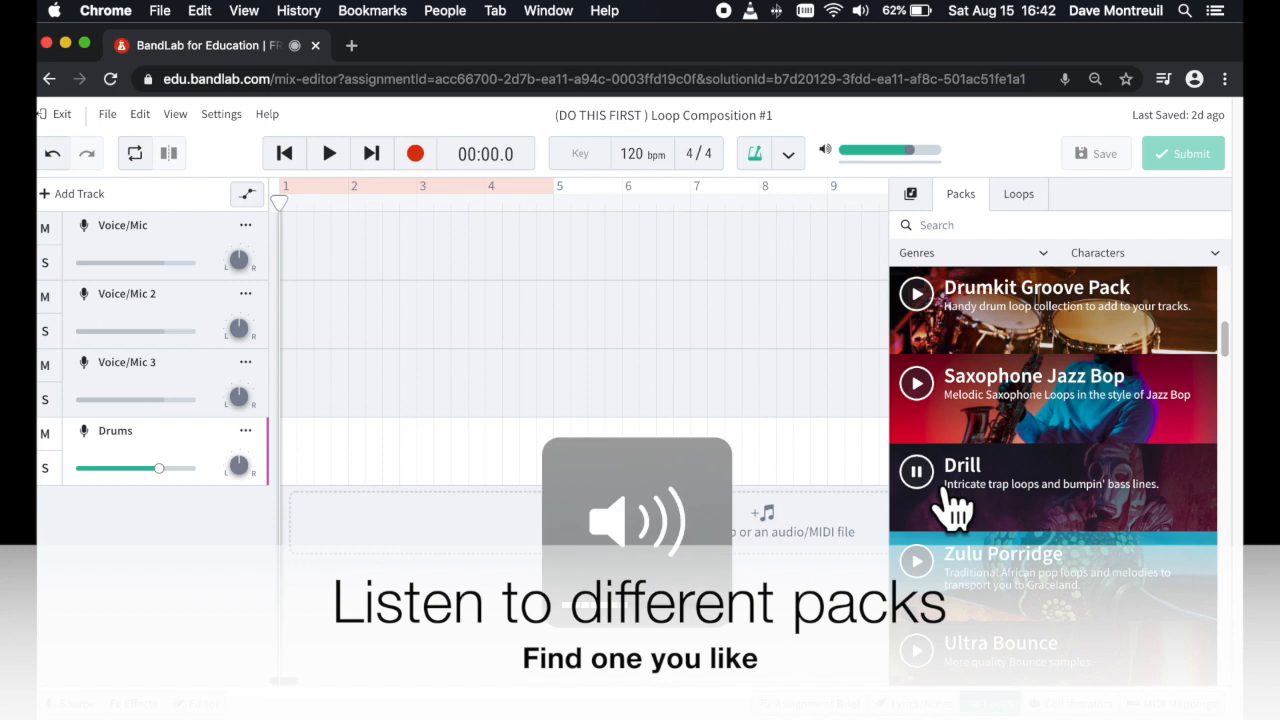
pyautogui.scroll(-5, 955, 508)
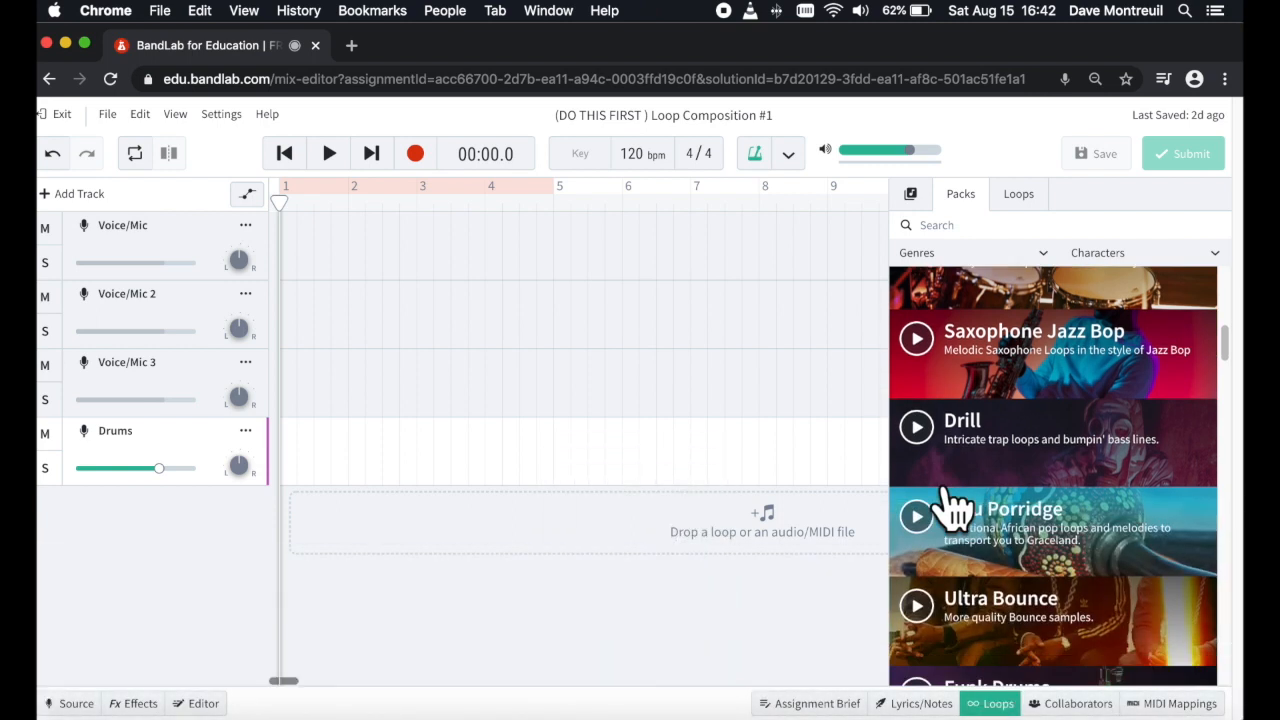
pyautogui.scroll(-3, 955, 508)
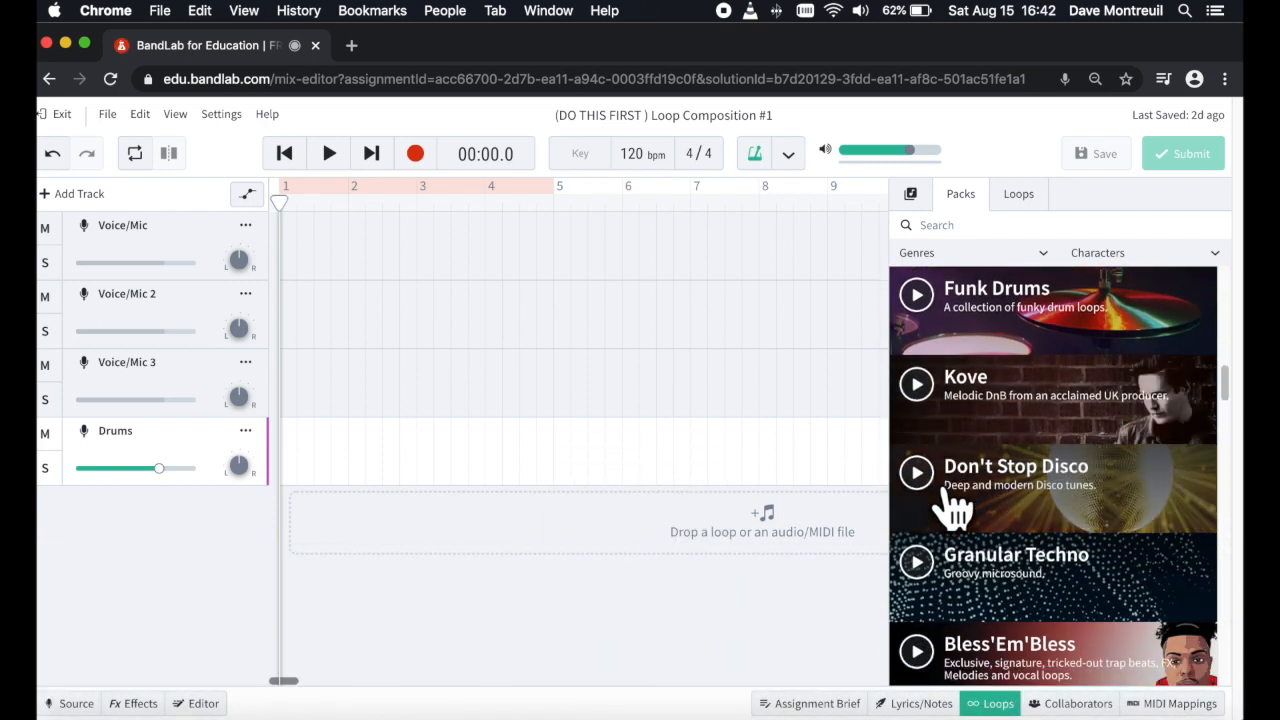
# Open the Don't Stop Disco pack and preview its Bass 04 and Bass 05 loops
pyautogui.click(955, 508)
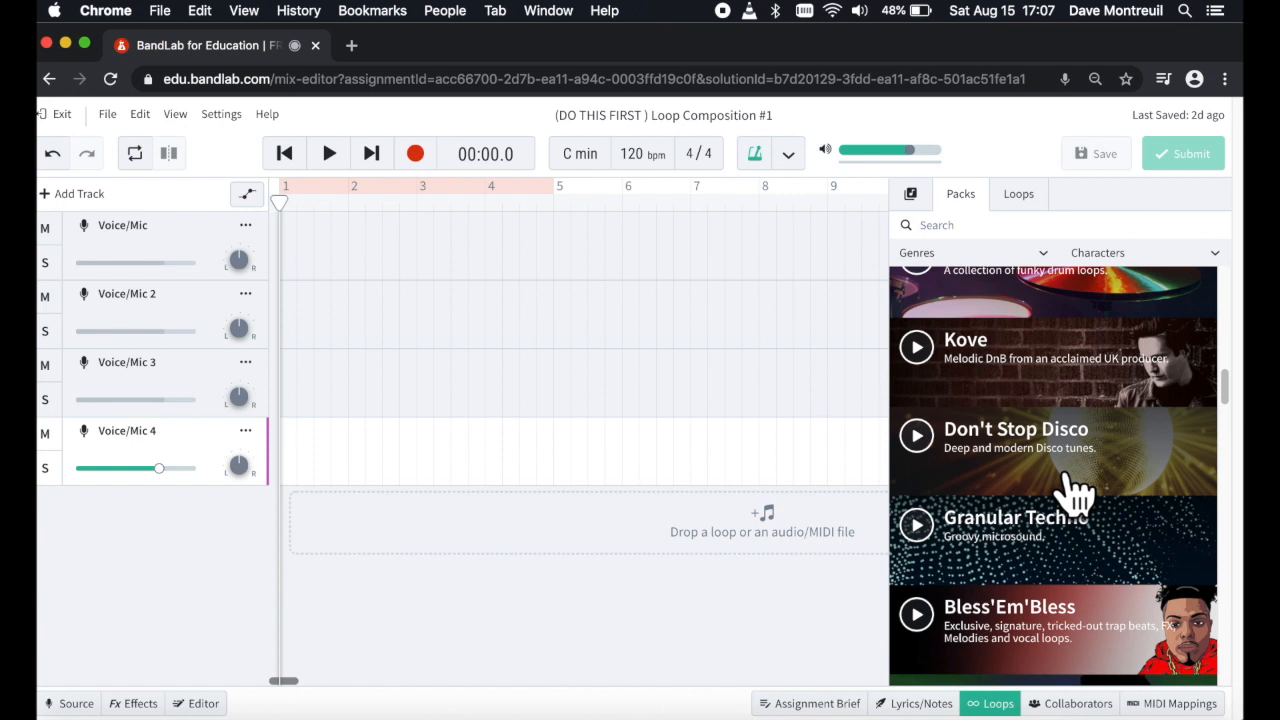
pyautogui.click(1077, 490)
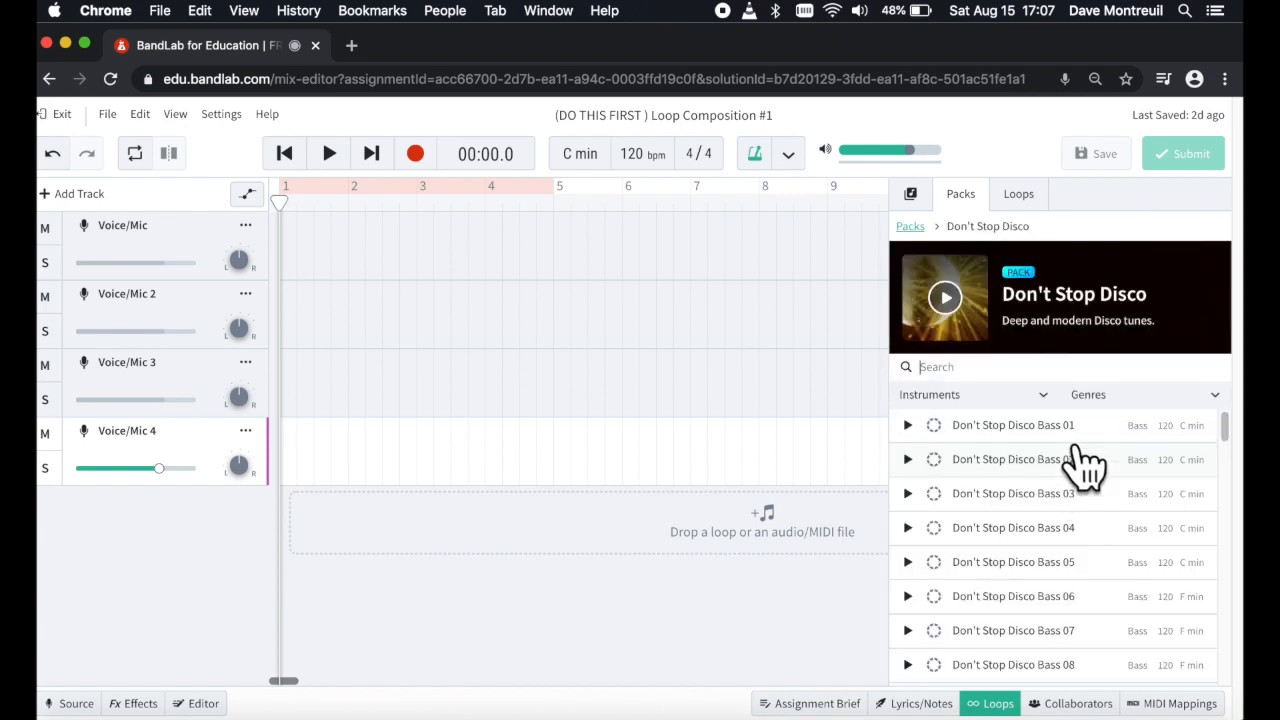
pyautogui.scroll(-1, 1095, 460)
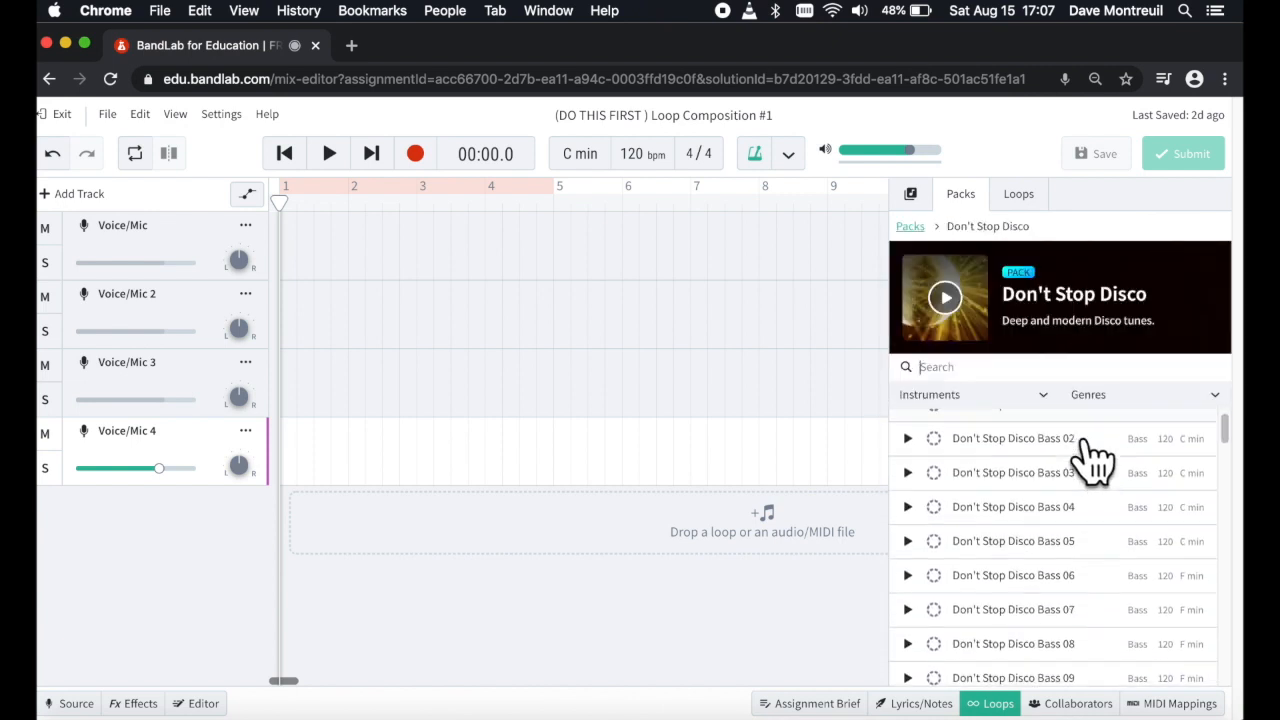
pyautogui.click(1066, 530)
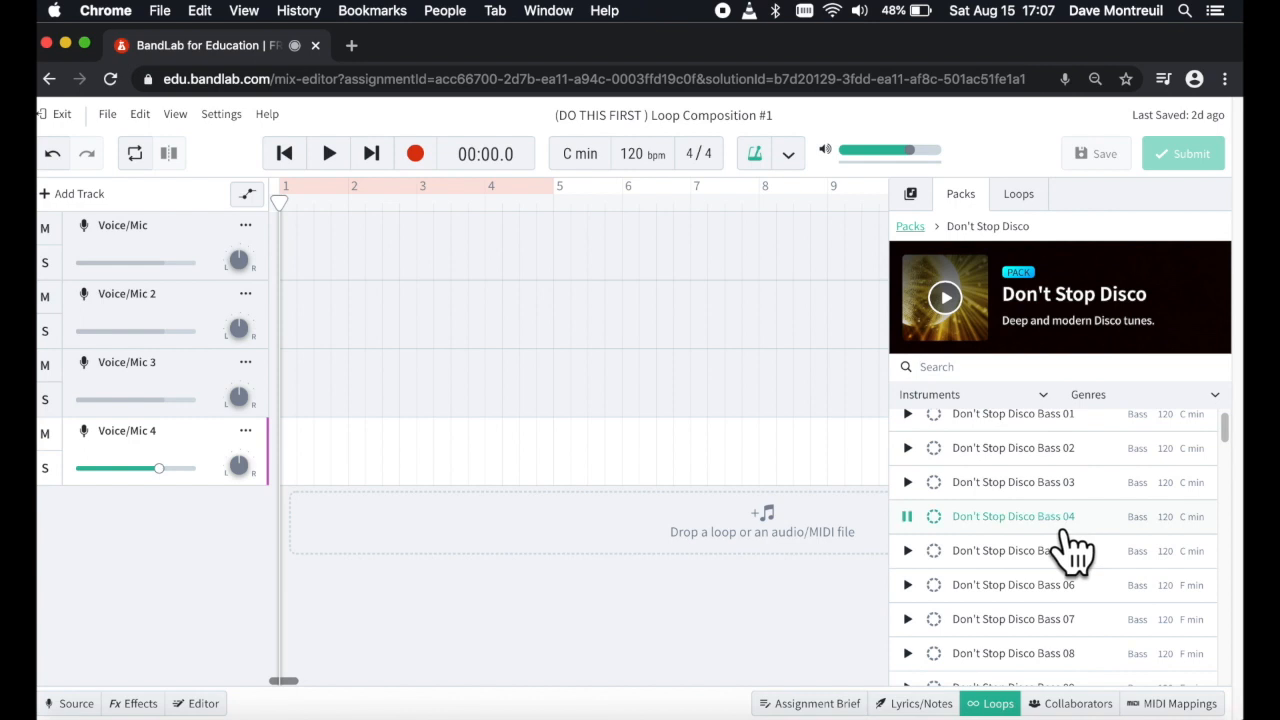
pyautogui.click(1067, 540)
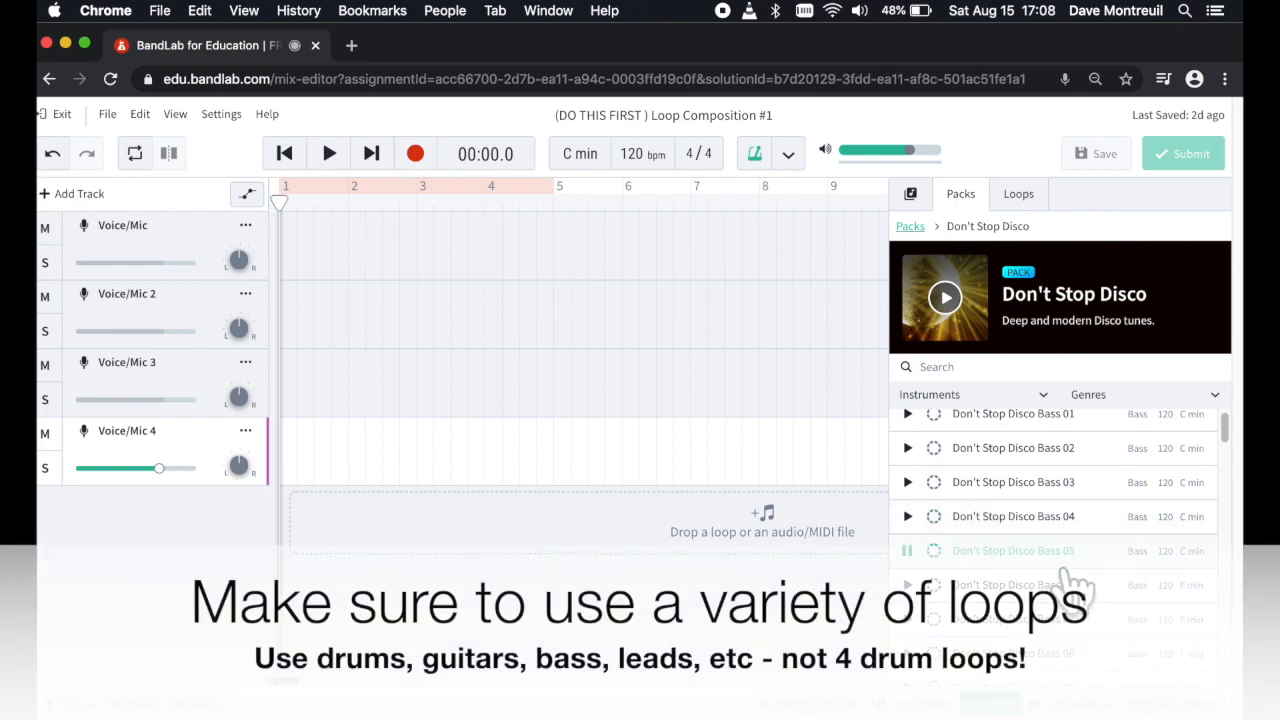
# Preview the Drum 04 and FX 01 loops of the Don't Stop Disco pack
pyautogui.scroll(-5, 1075, 580)
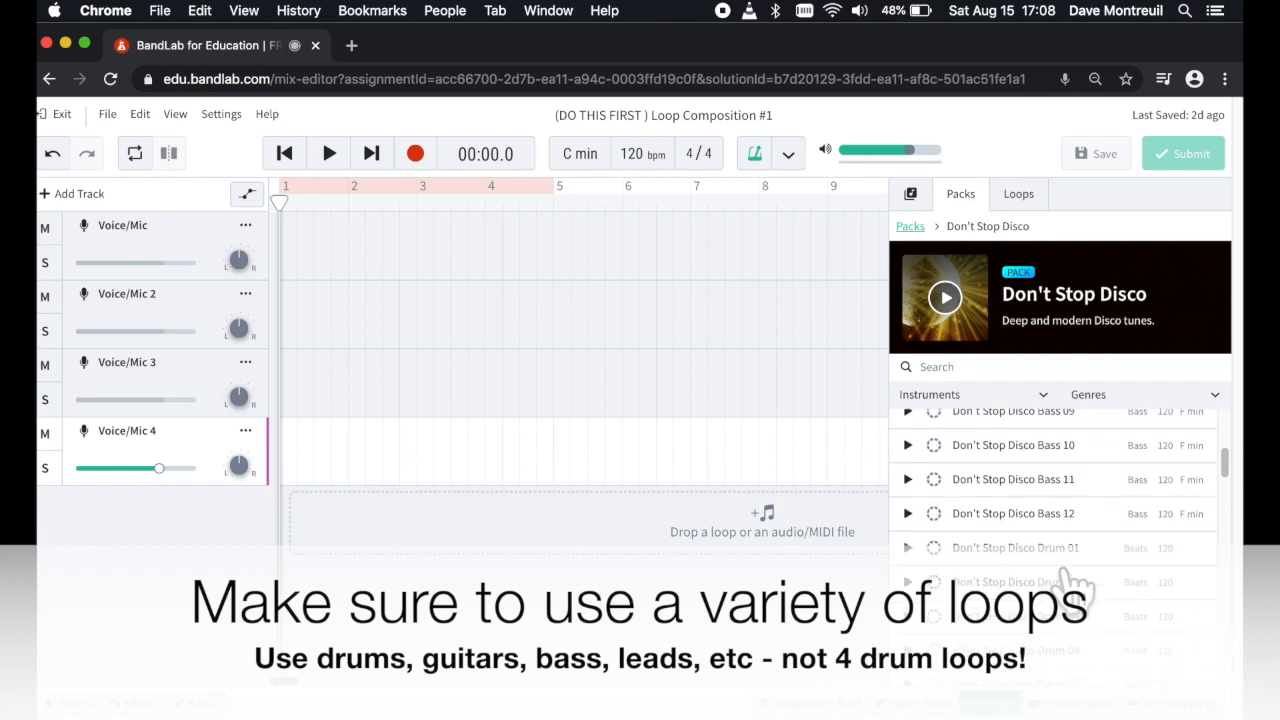
pyautogui.click(1048, 448)
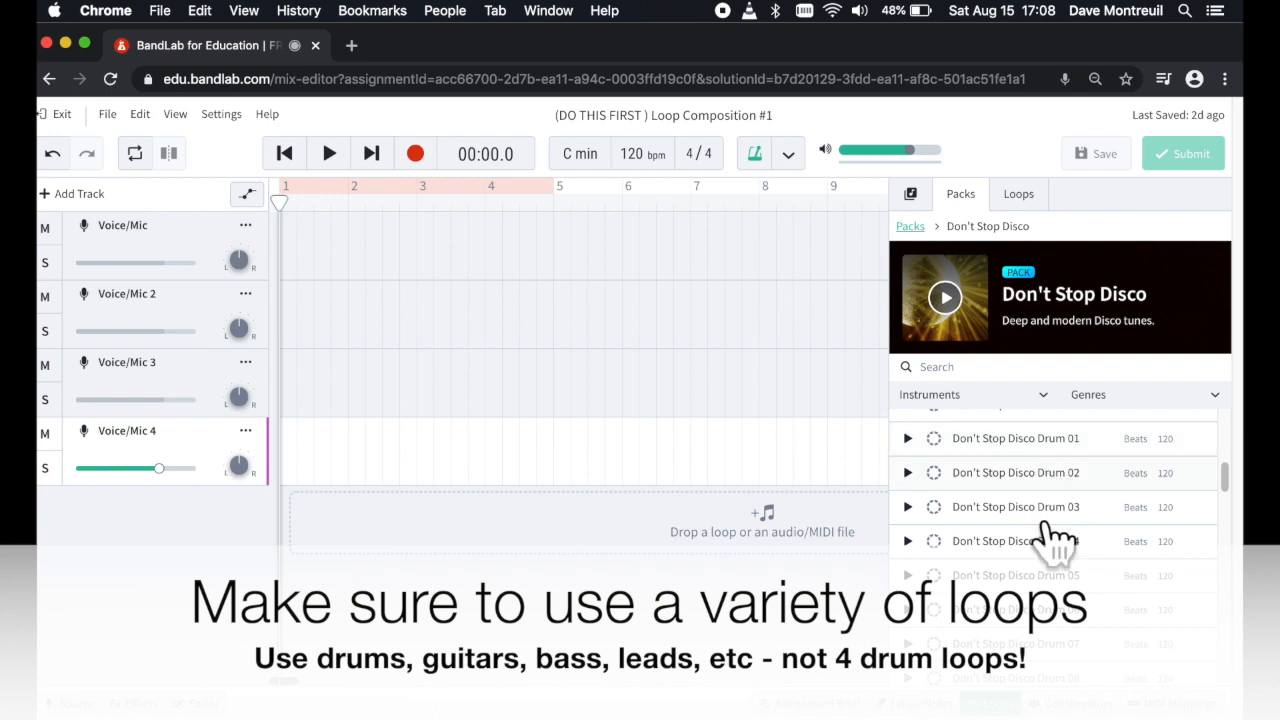
pyautogui.click(1042, 548)
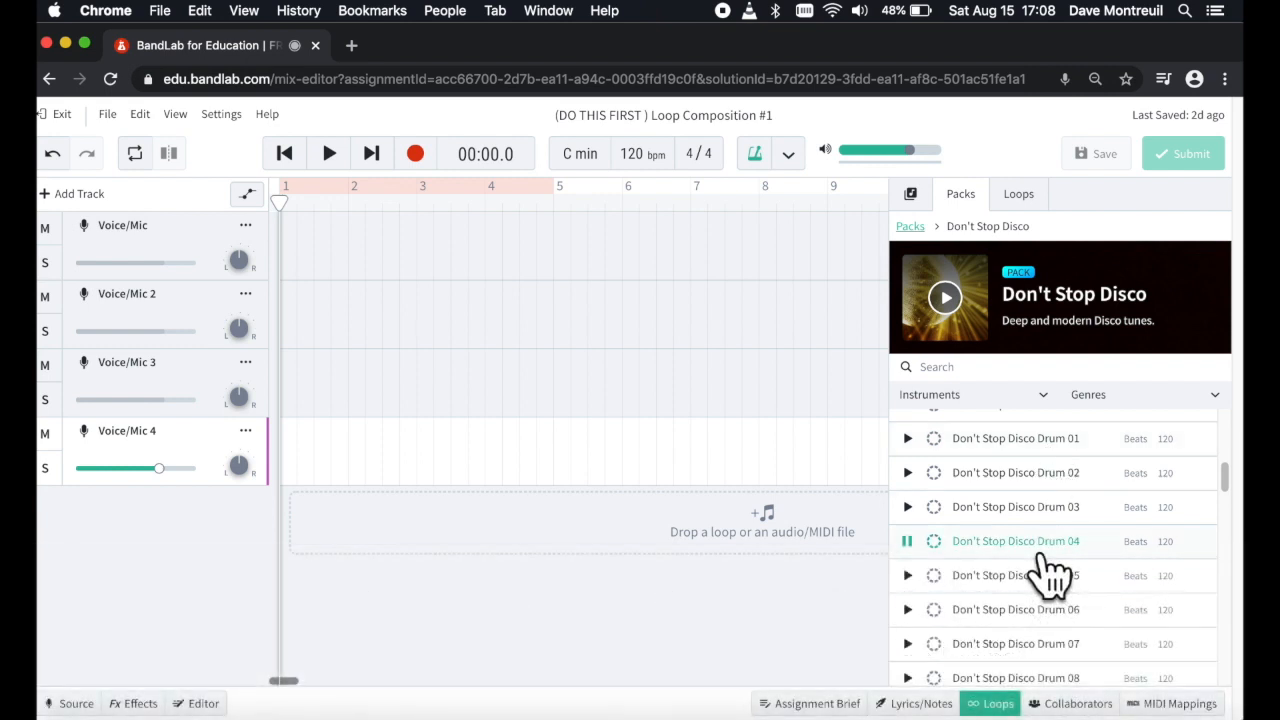
pyautogui.scroll(-5, 1048, 572)
pyautogui.scroll(1, 1050, 565)
pyautogui.click(1036, 462)
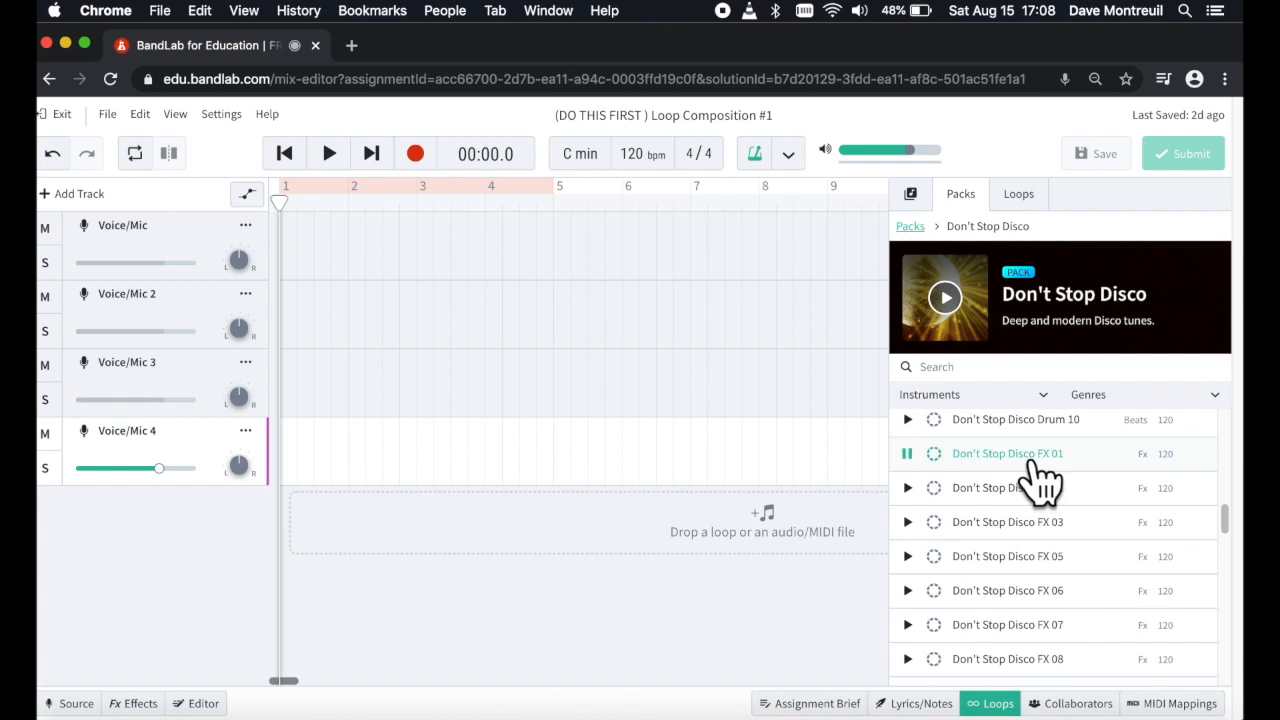
# Preview the Keys 02 loop of the Don't Stop Disco pack
pyautogui.scroll(-3, 1058, 620)
pyautogui.scroll(-6, 1052, 606)
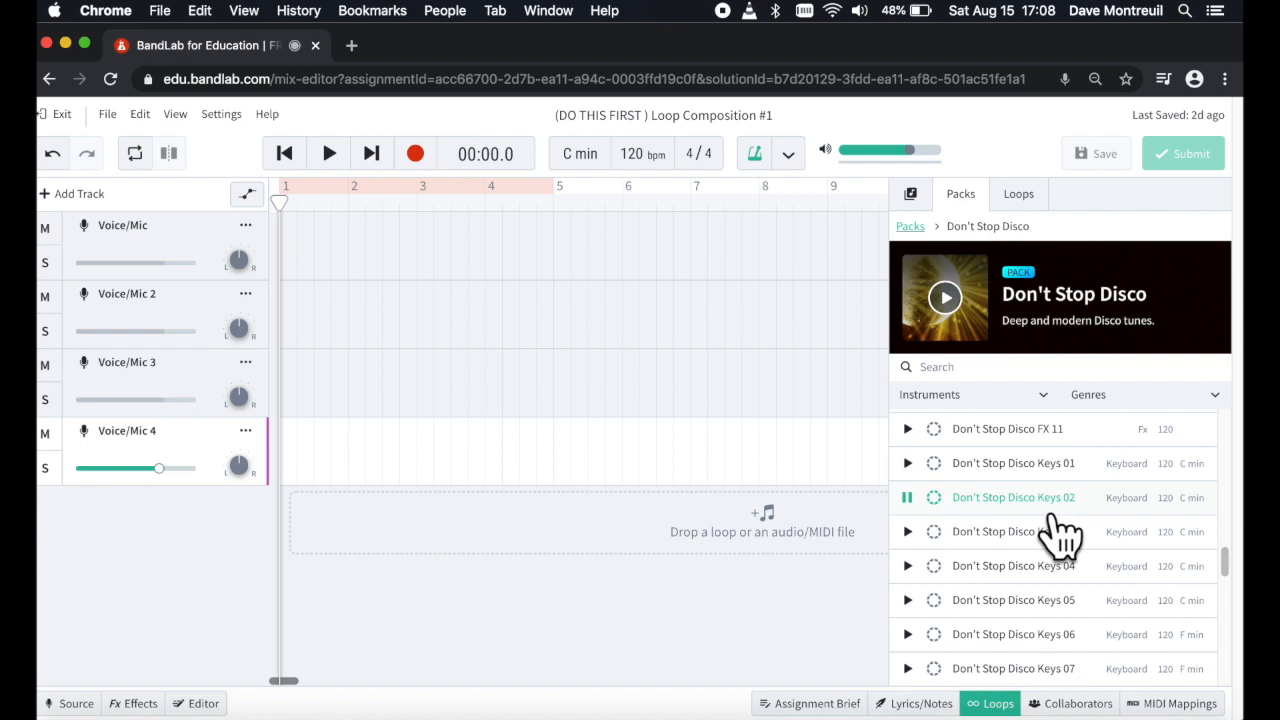
# Place the Don't Stop Disco Drum 04 loop on the Voice/Mic 4 track and move it close to the start of bar 1
pyautogui.scroll(10, 1060, 535)
pyautogui.scroll(-6, 1058, 535)
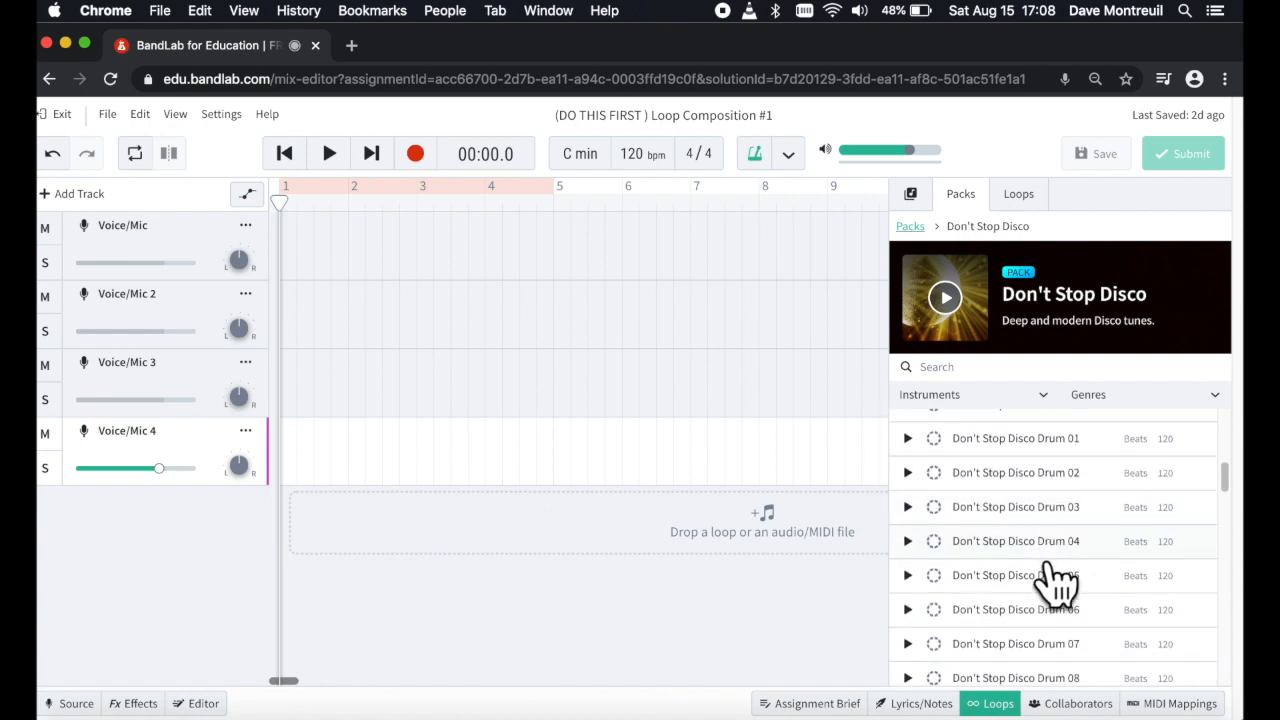
pyautogui.moveTo(1050, 555); pyautogui.dragTo(405, 430)
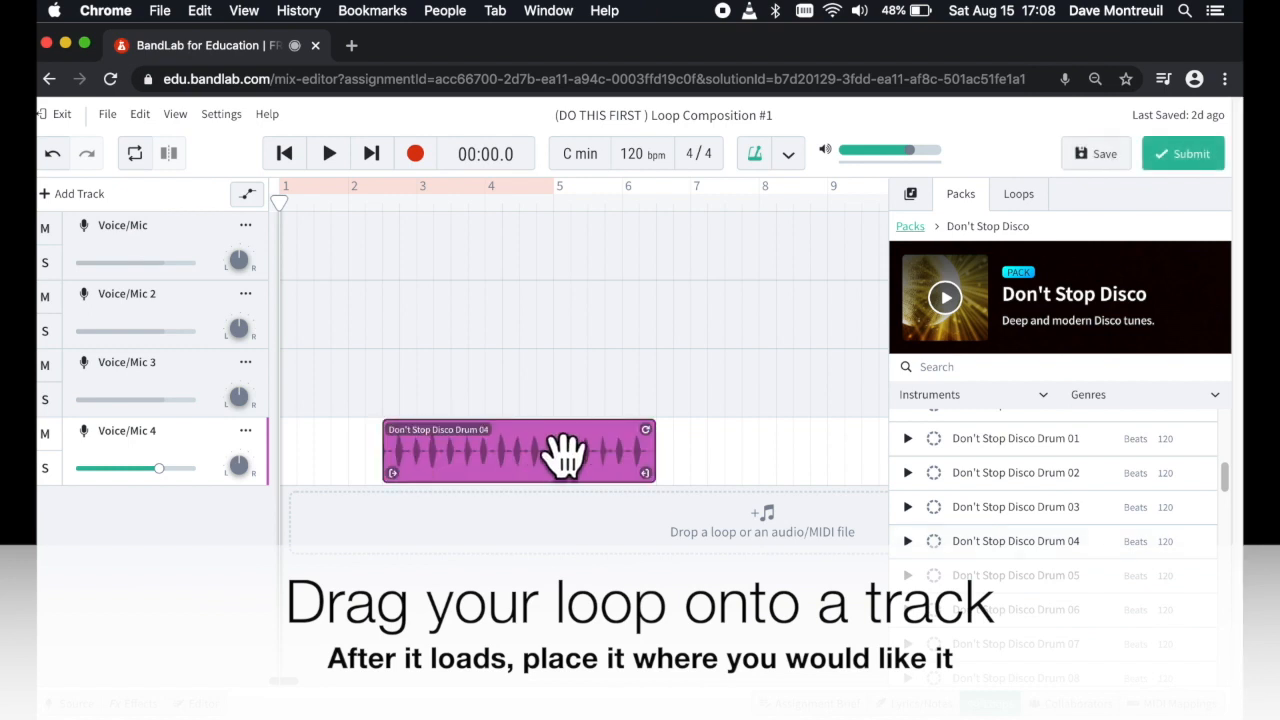
pyautogui.moveTo(566, 480); pyautogui.dragTo(491, 509)
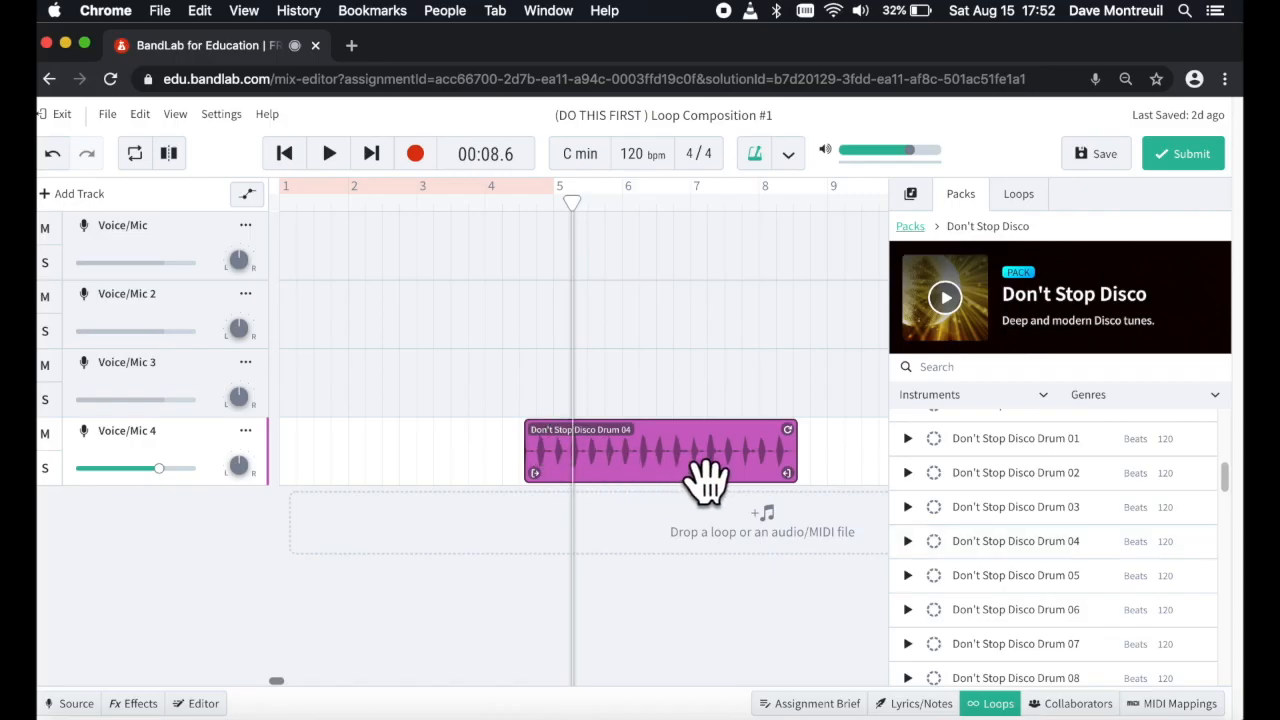
pyautogui.moveTo(705, 480); pyautogui.dragTo(470, 470)
# Play the placed drum loop from the start of the timeline and pause partway through
pyautogui.moveTo(592, 220); pyautogui.dragTo(296, 207)
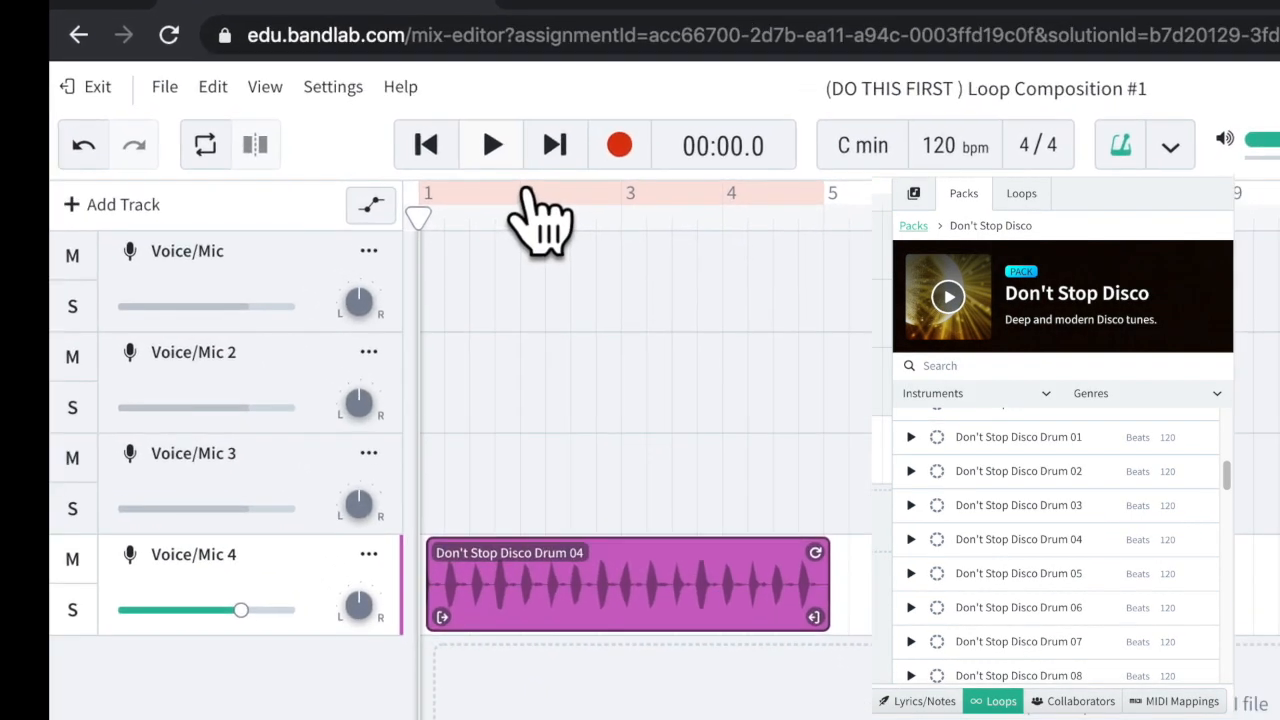
pyautogui.press('space')
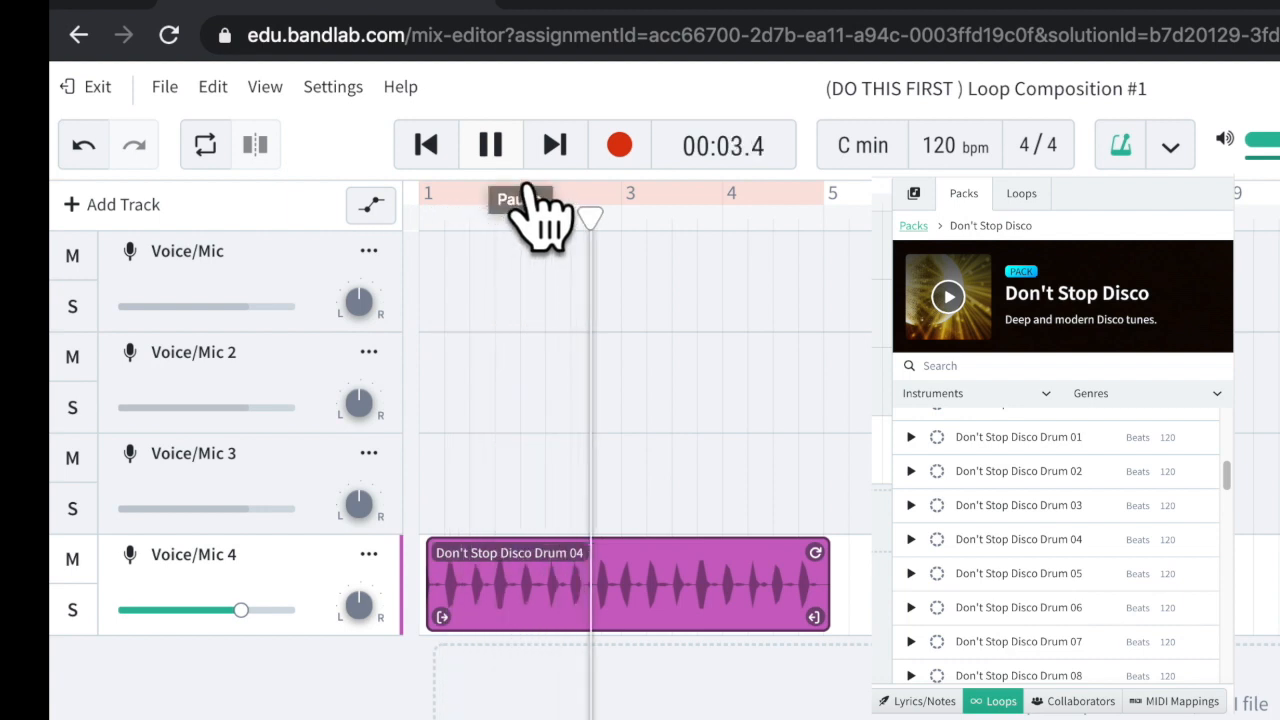
pyautogui.press('space')
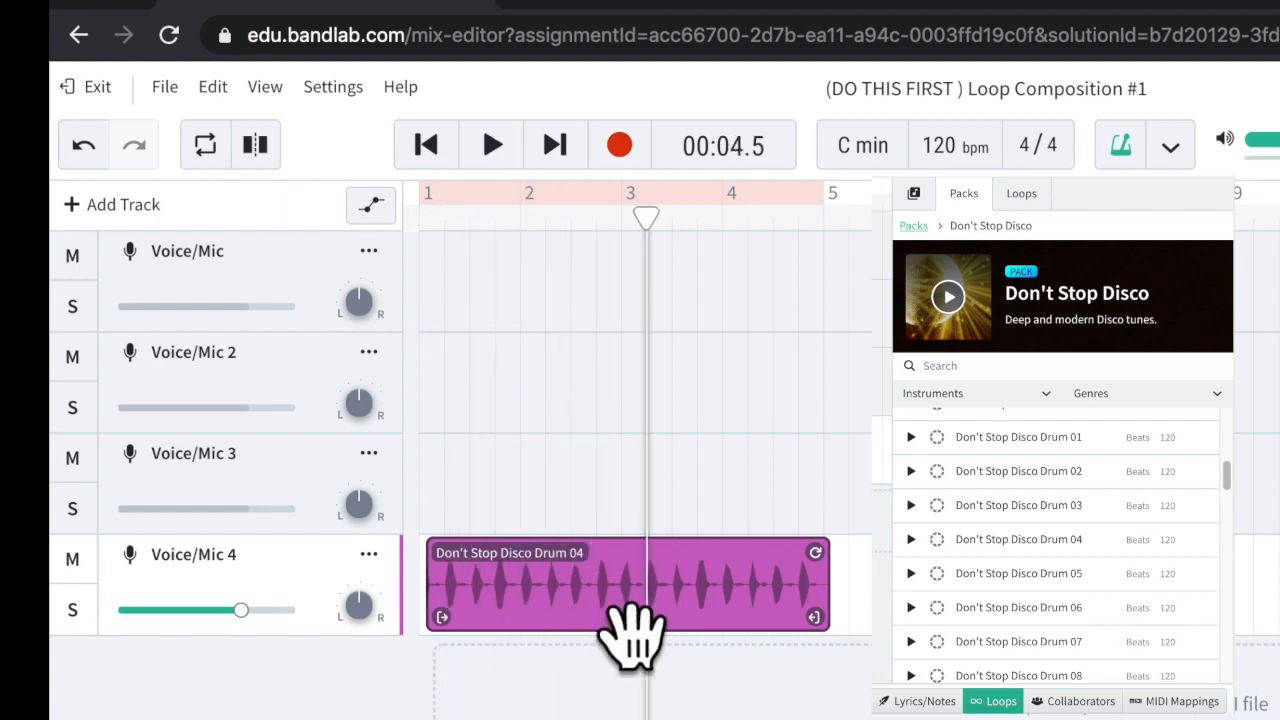
# Shift the Drum 04 loop to the start of bar 1 and play it from the beginning
pyautogui.moveTo(633, 630); pyautogui.dragTo(600, 634)
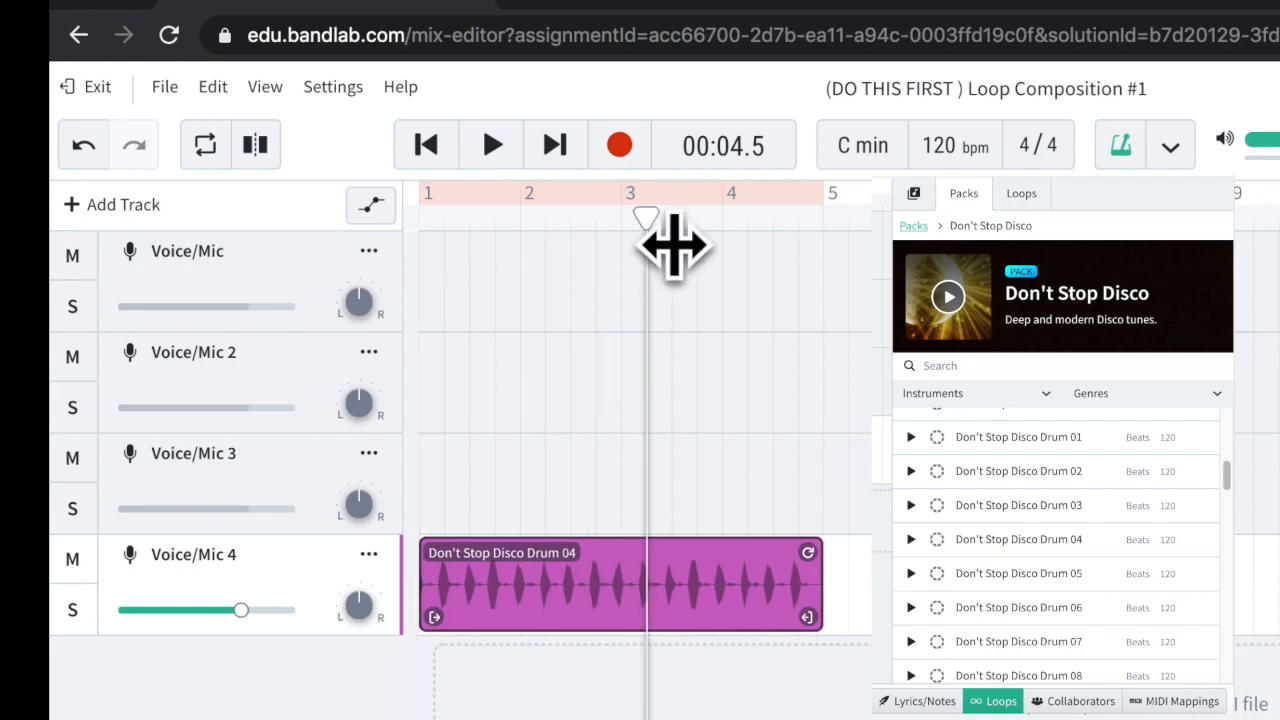
pyautogui.moveTo(648, 216); pyautogui.dragTo(421, 222)
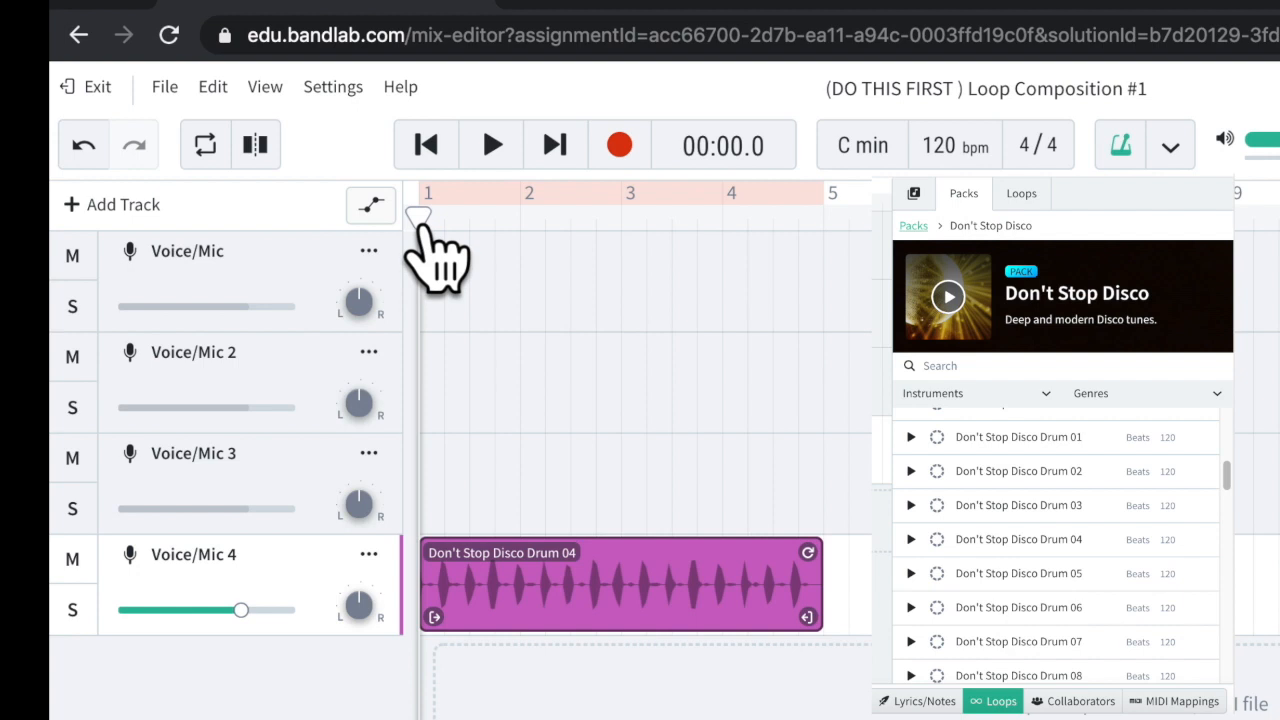
pyautogui.press('space')
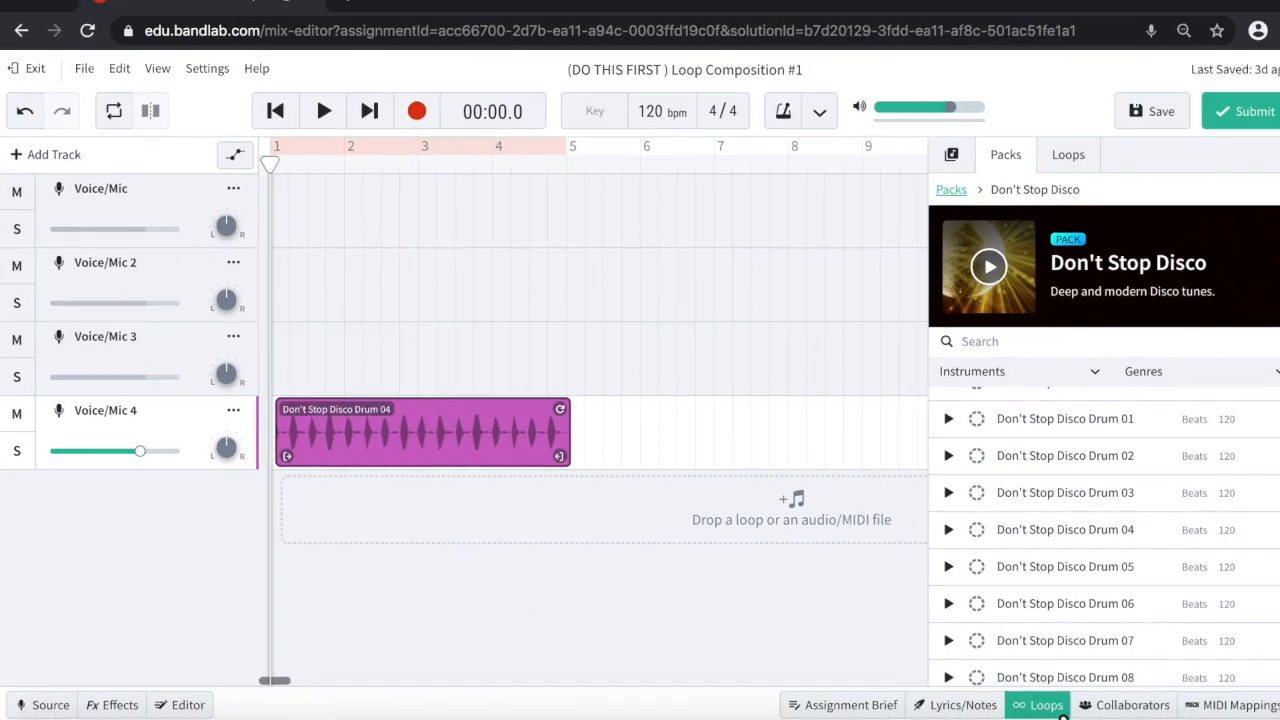
# Close the loop library and align the Drum 04 loop's start exactly with bar 1 in a close-up view
pyautogui.click(1036, 705)
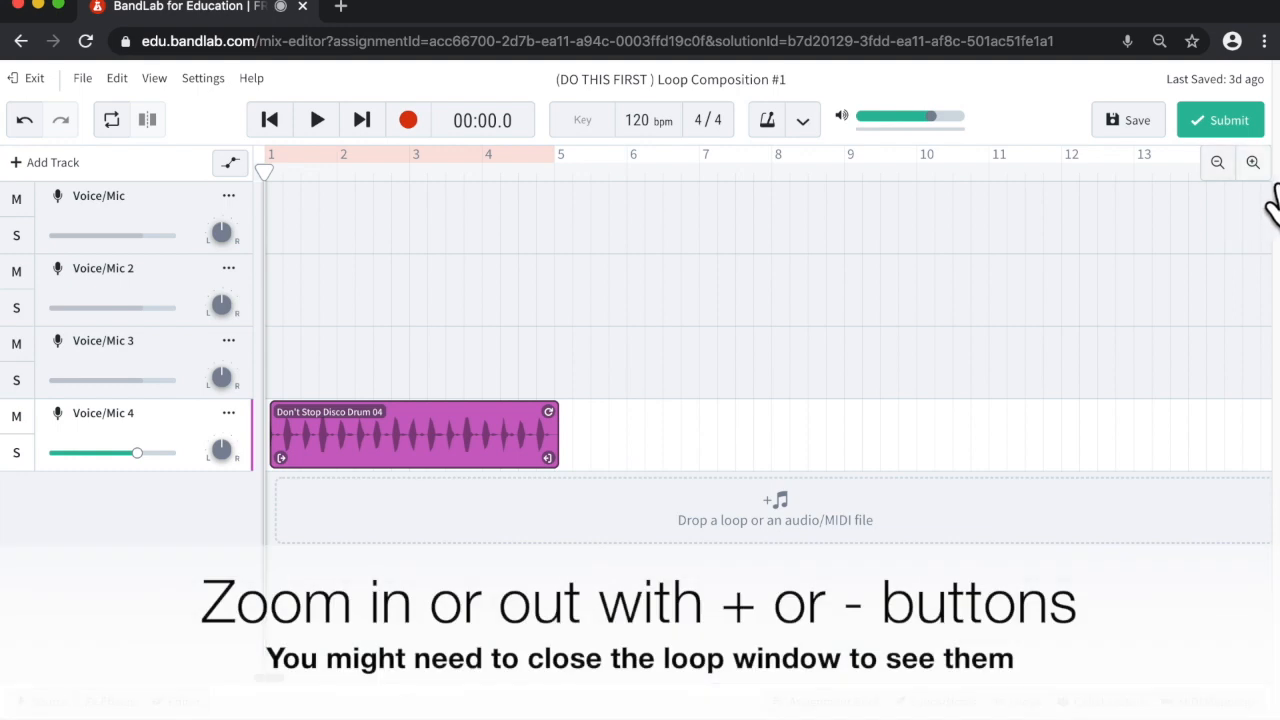
pyautogui.click(1254, 163)
pyautogui.click(1254, 163)
pyautogui.click(1254, 163)
pyautogui.click(1254, 163)
pyautogui.click(1254, 163)
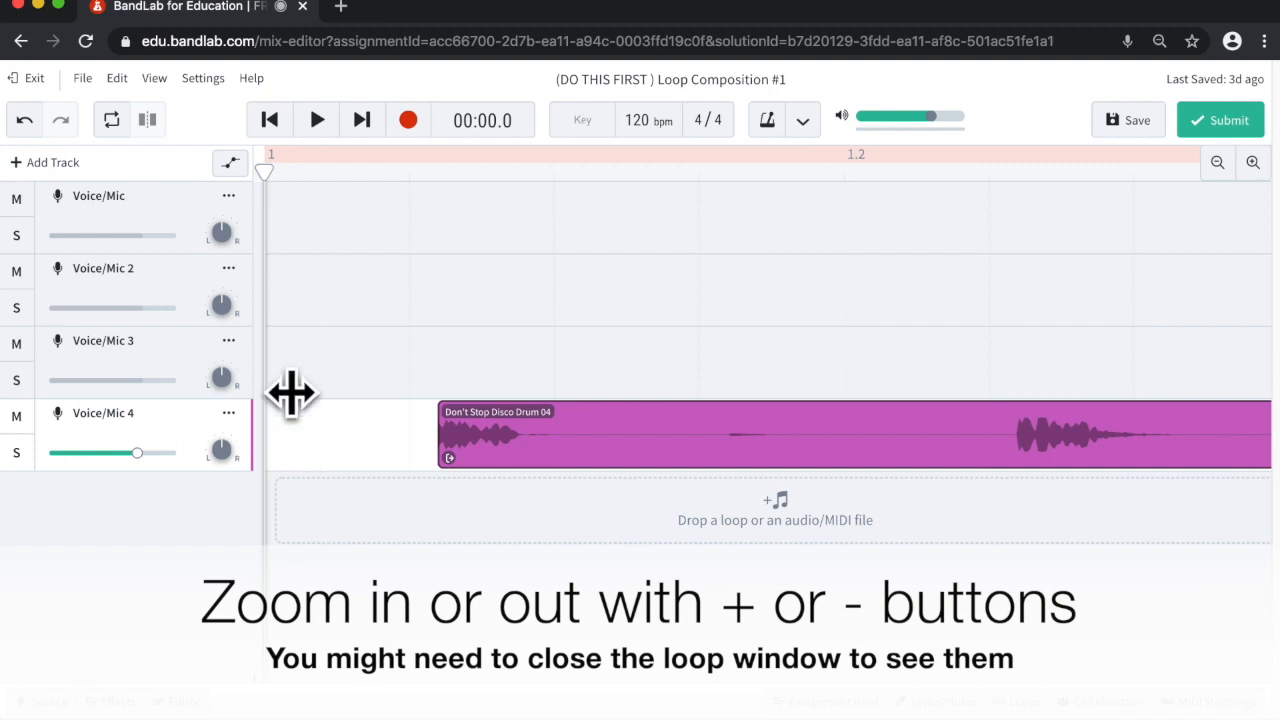
pyautogui.moveTo(605, 474); pyautogui.dragTo(429, 486)
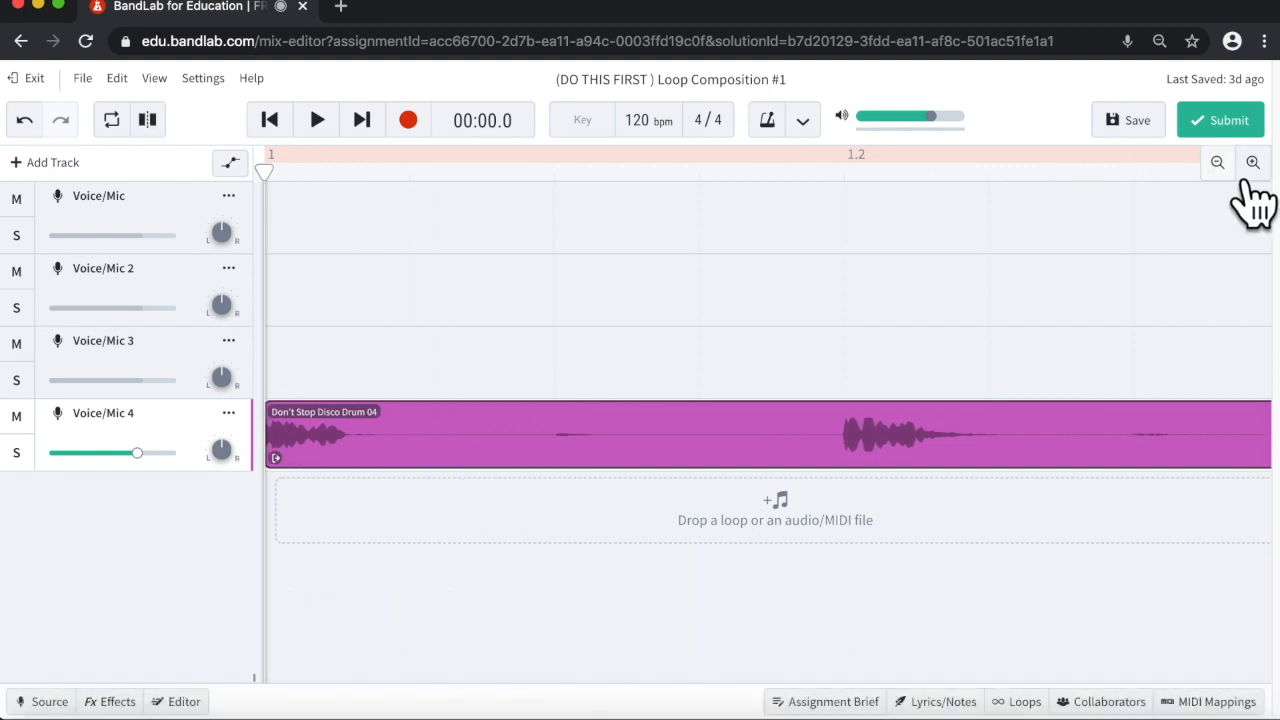
# Copy the Drum 04 loop and paste it on the Voice/Mic 4 track at bars 5 and 9
pyautogui.scroll(-5, 1248, 184)
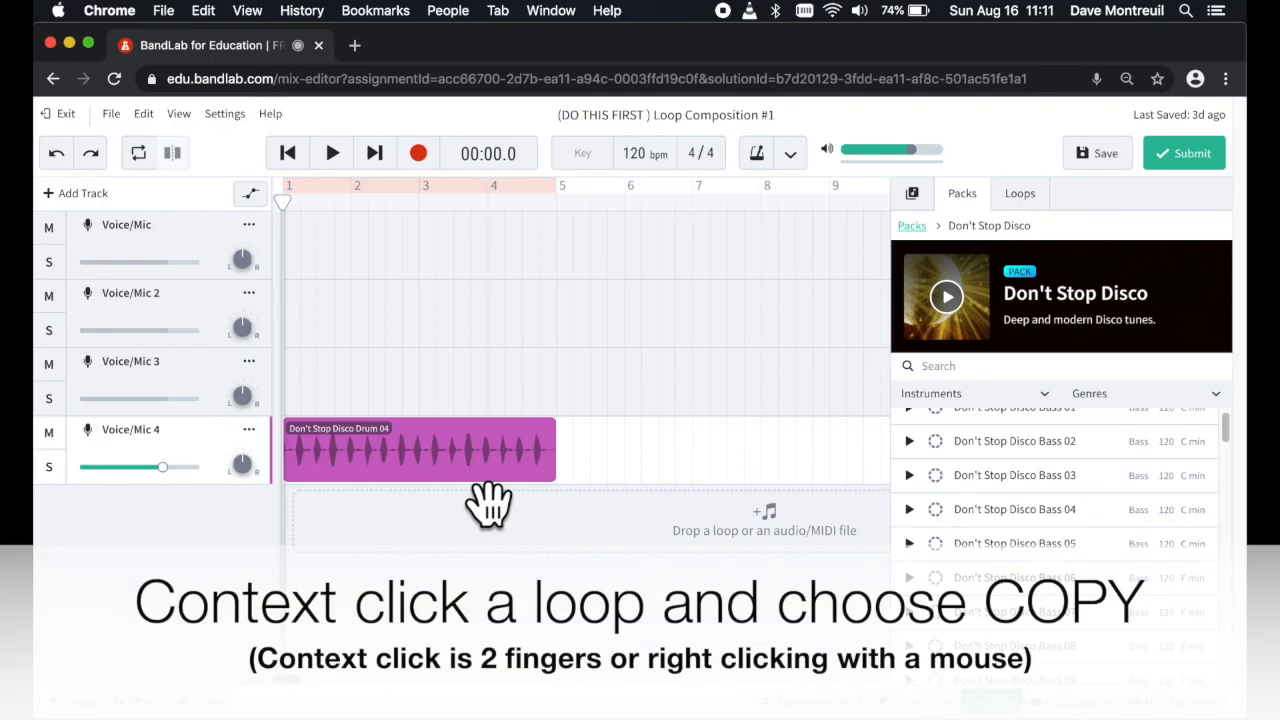
pyautogui.click(465, 470)
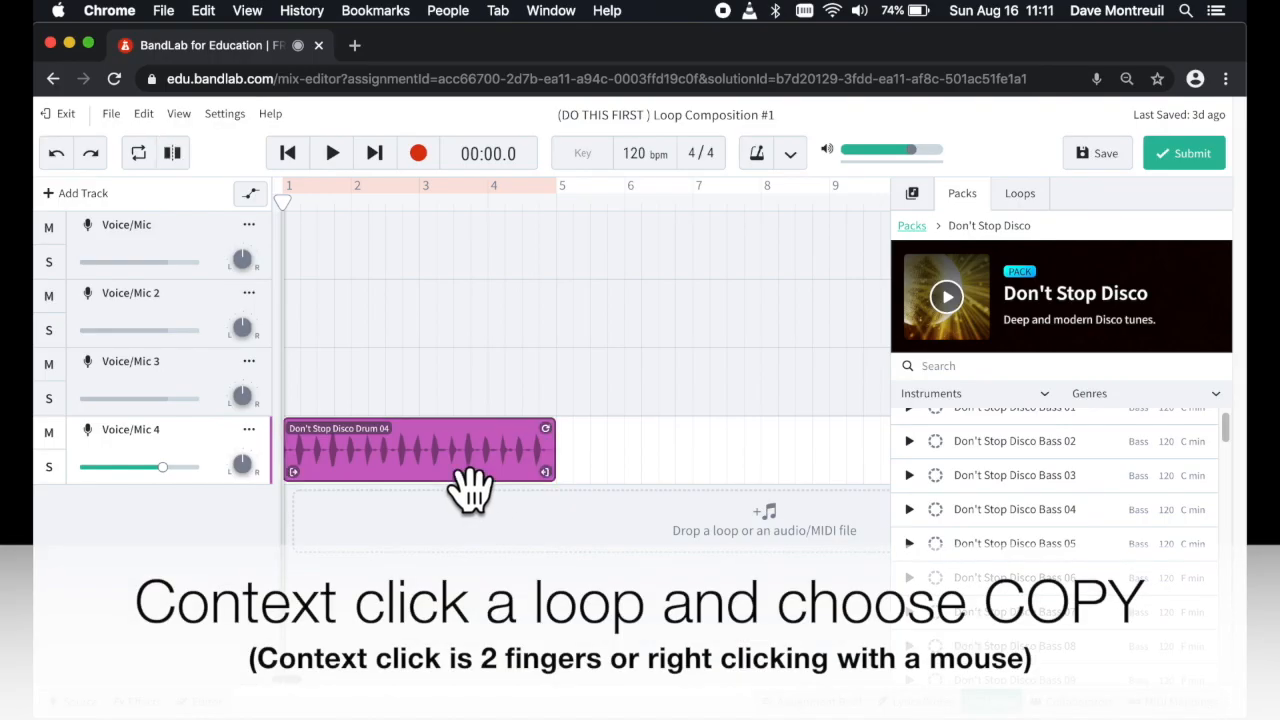
pyautogui.rightClick(482, 494)
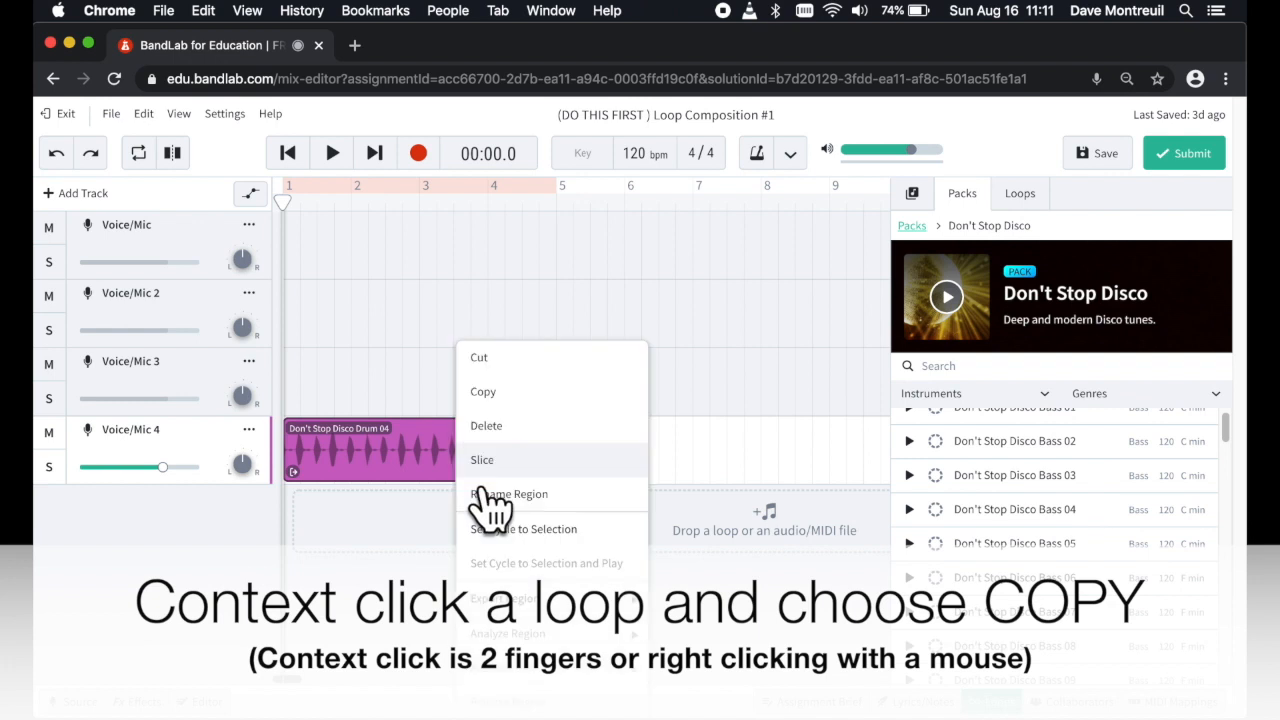
pyautogui.click(550, 402)
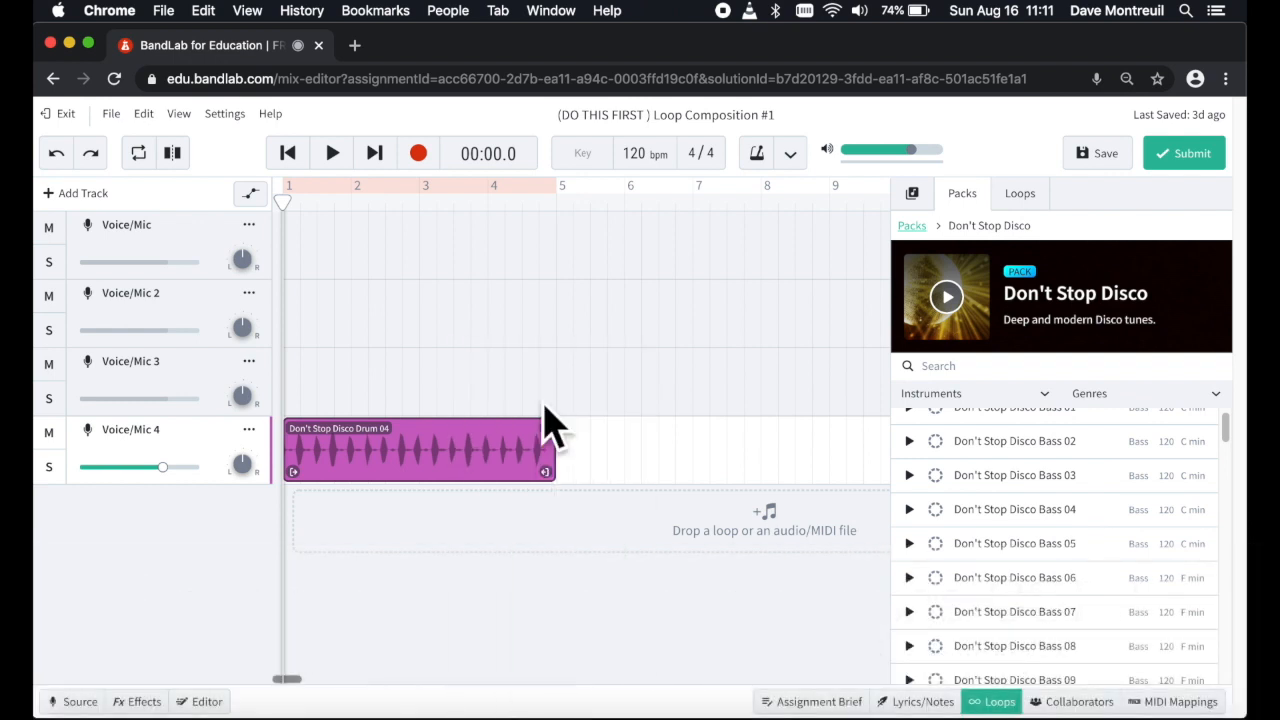
pyautogui.moveTo(305, 228); pyautogui.dragTo(580, 228)
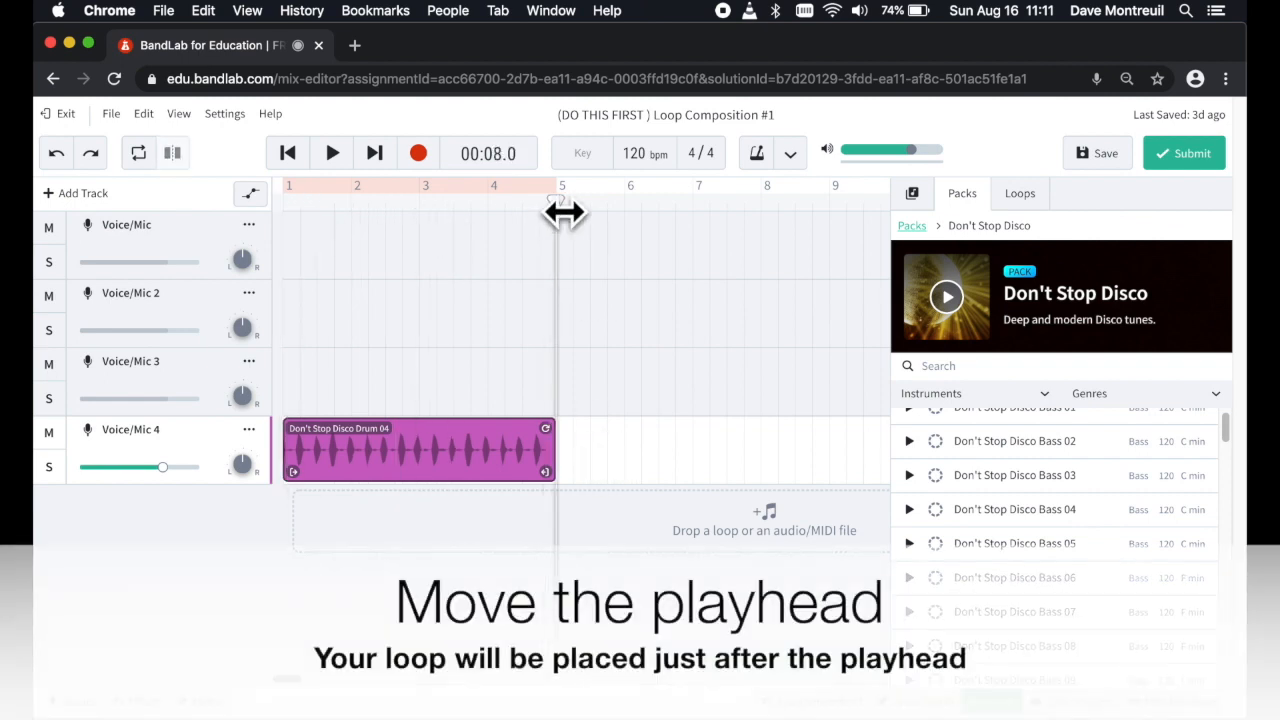
pyautogui.rightClick(622, 450)
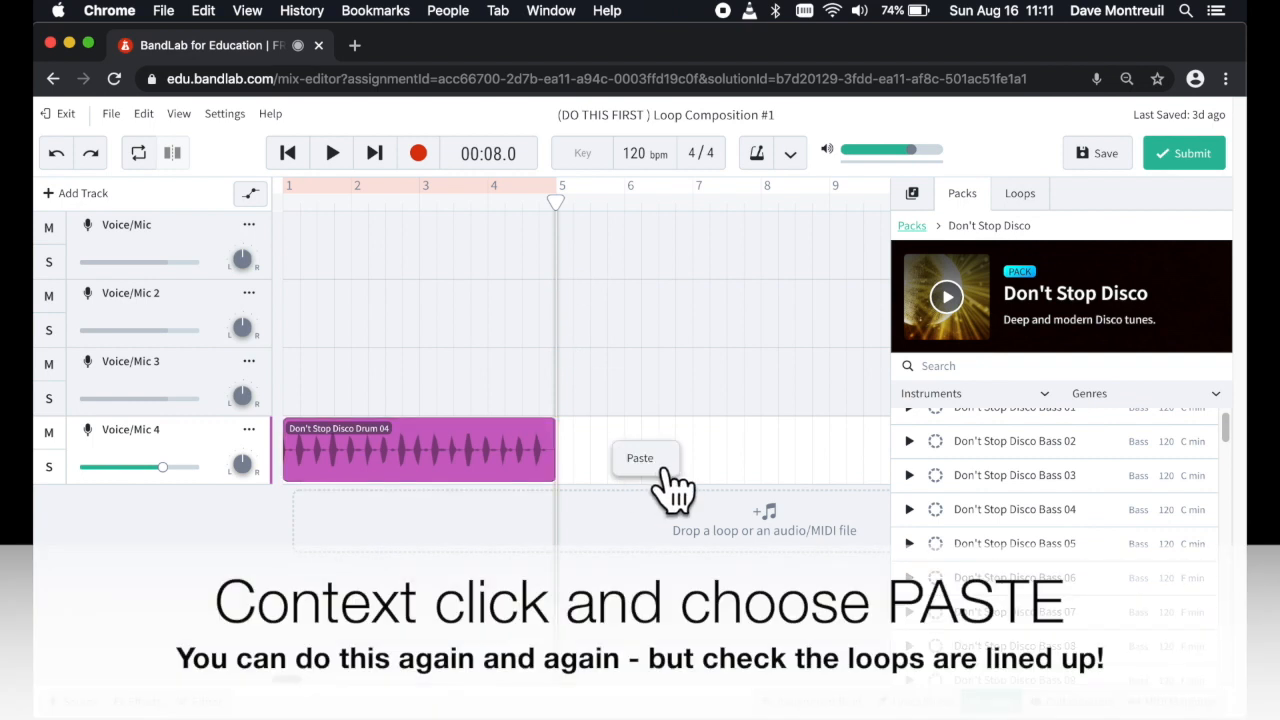
pyautogui.click(655, 462)
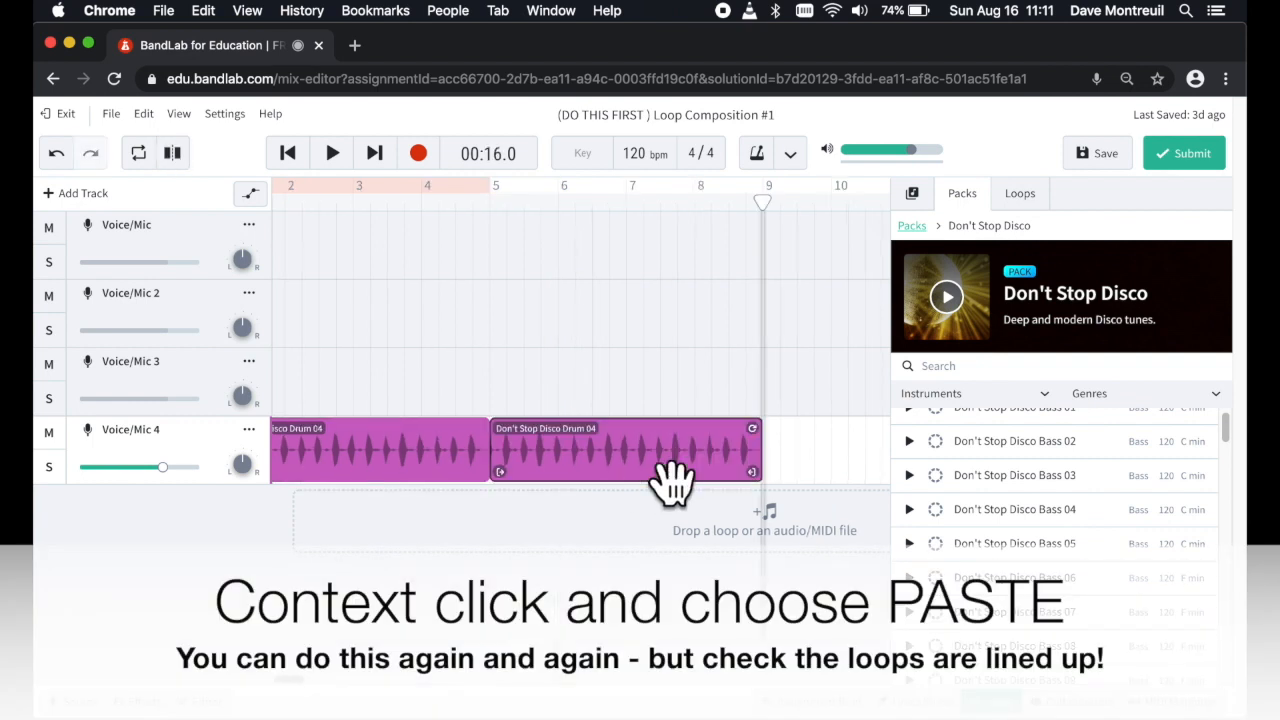
pyautogui.rightClick(832, 480)
pyautogui.click(833, 464)
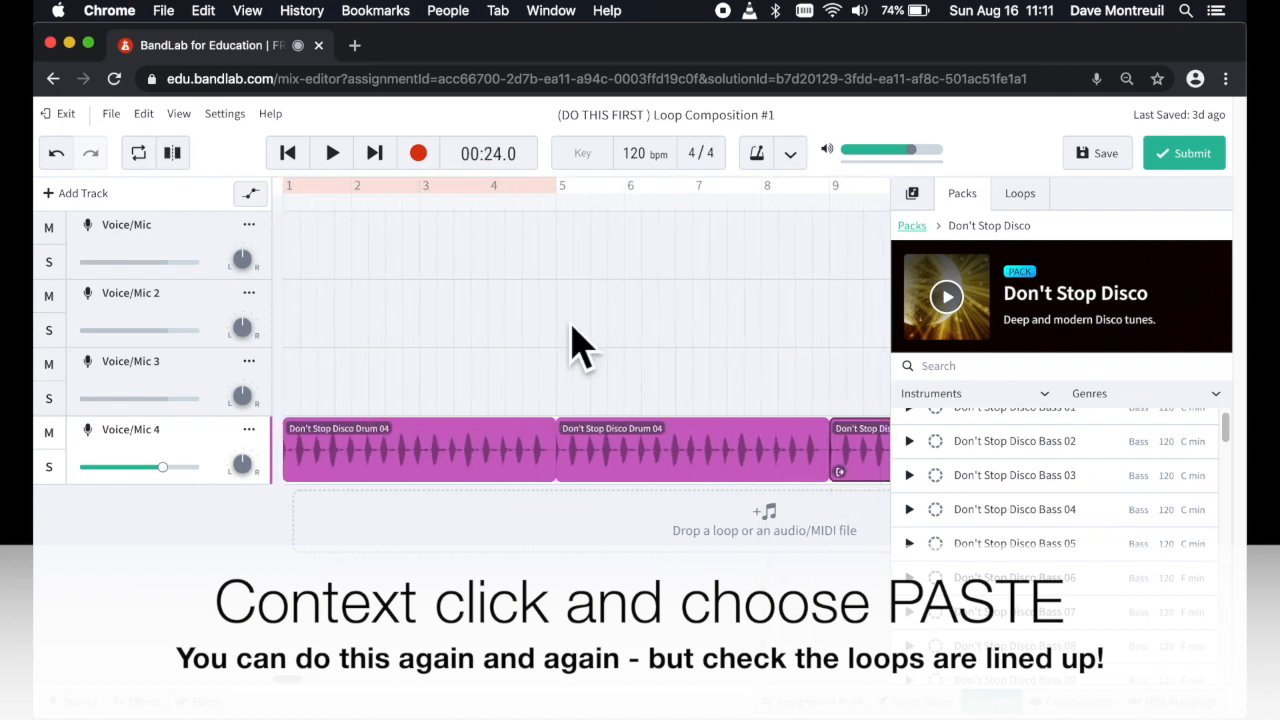
# Inspect the joint at bar 5 up close and line up the second Drum 04 loop with the first
pyautogui.click(577, 229)
pyautogui.scroll(10, 617, 395)
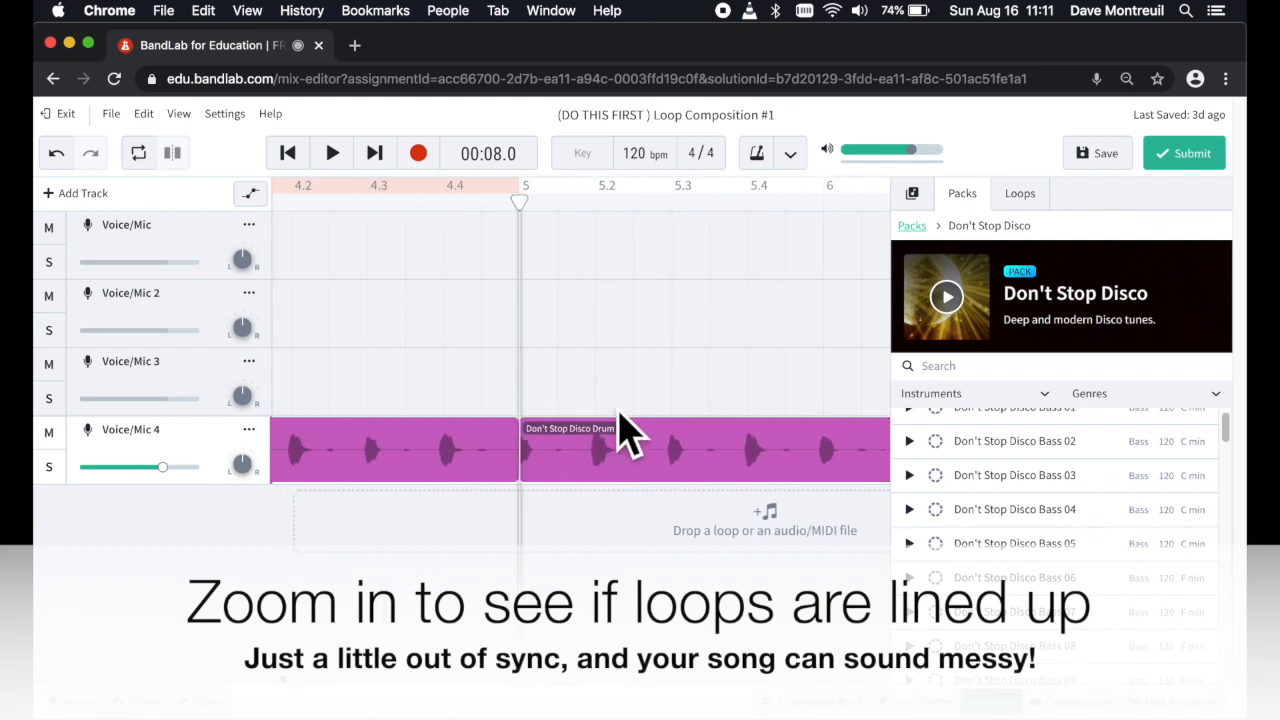
pyautogui.moveTo(645, 478); pyautogui.dragTo(616, 493)
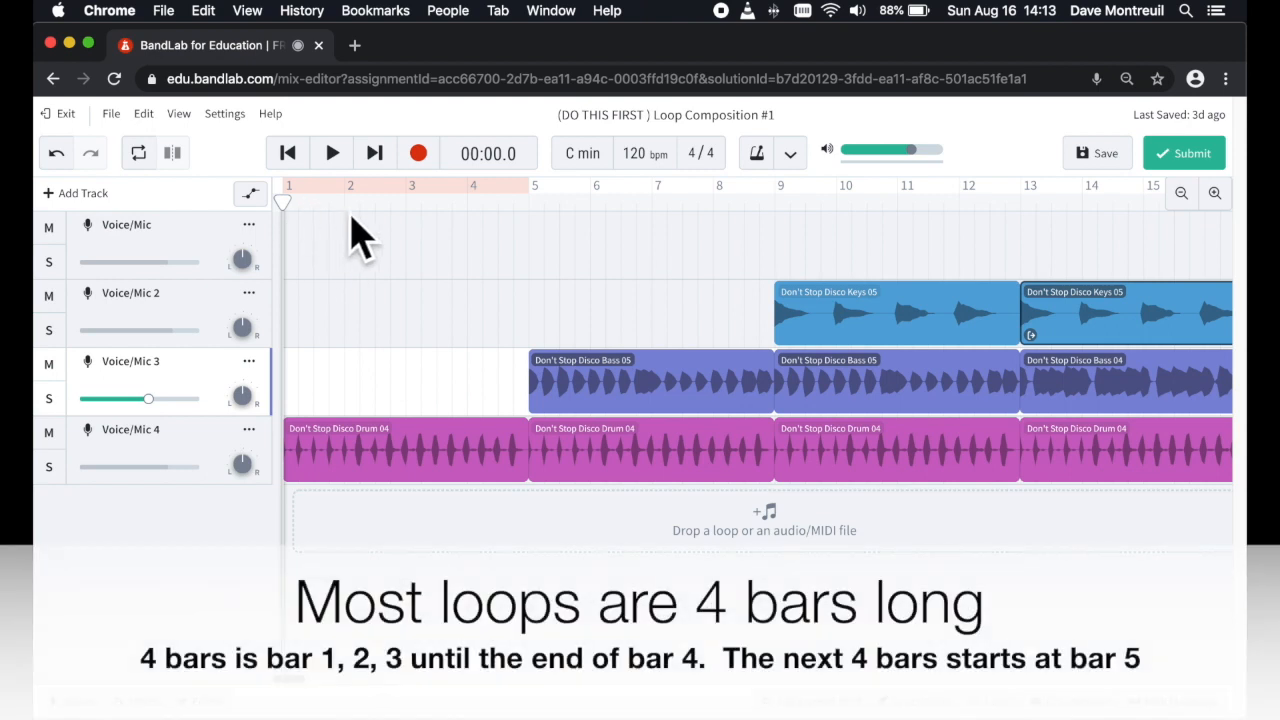
# Move the playhead to the four-bar section starts at bars 5, 9 and 13
pyautogui.click(540, 212)
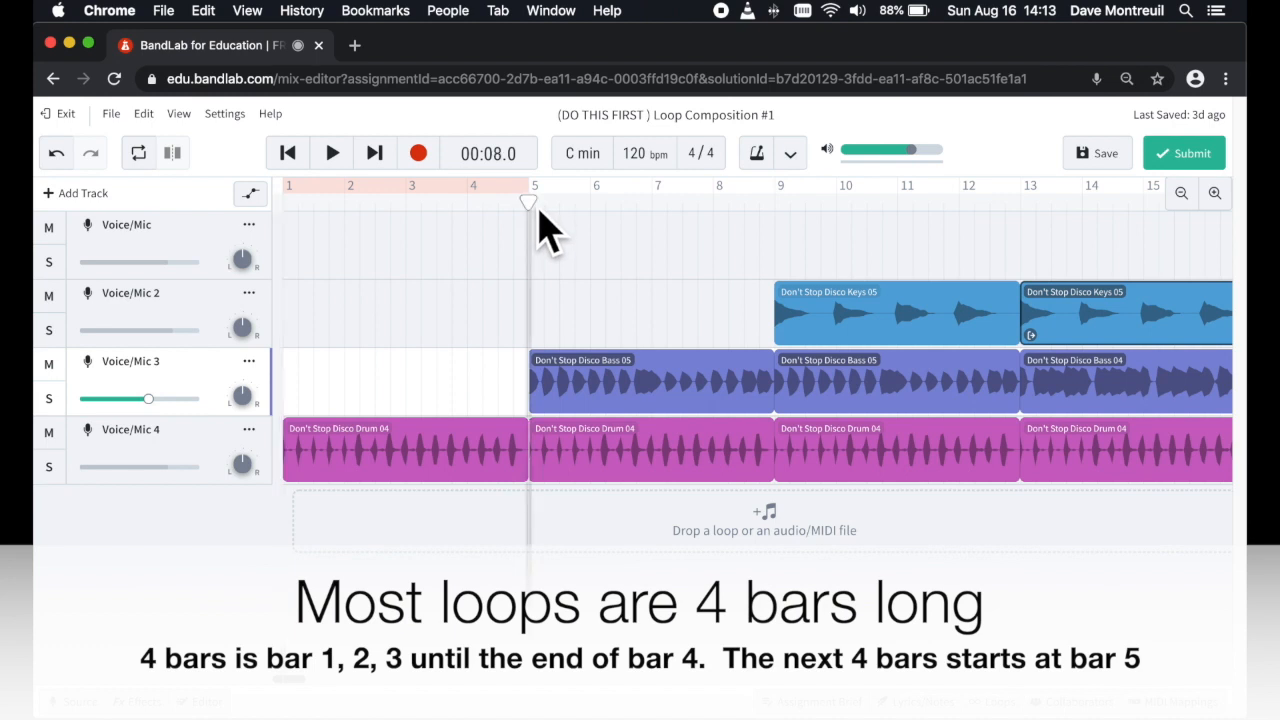
pyautogui.click(782, 212)
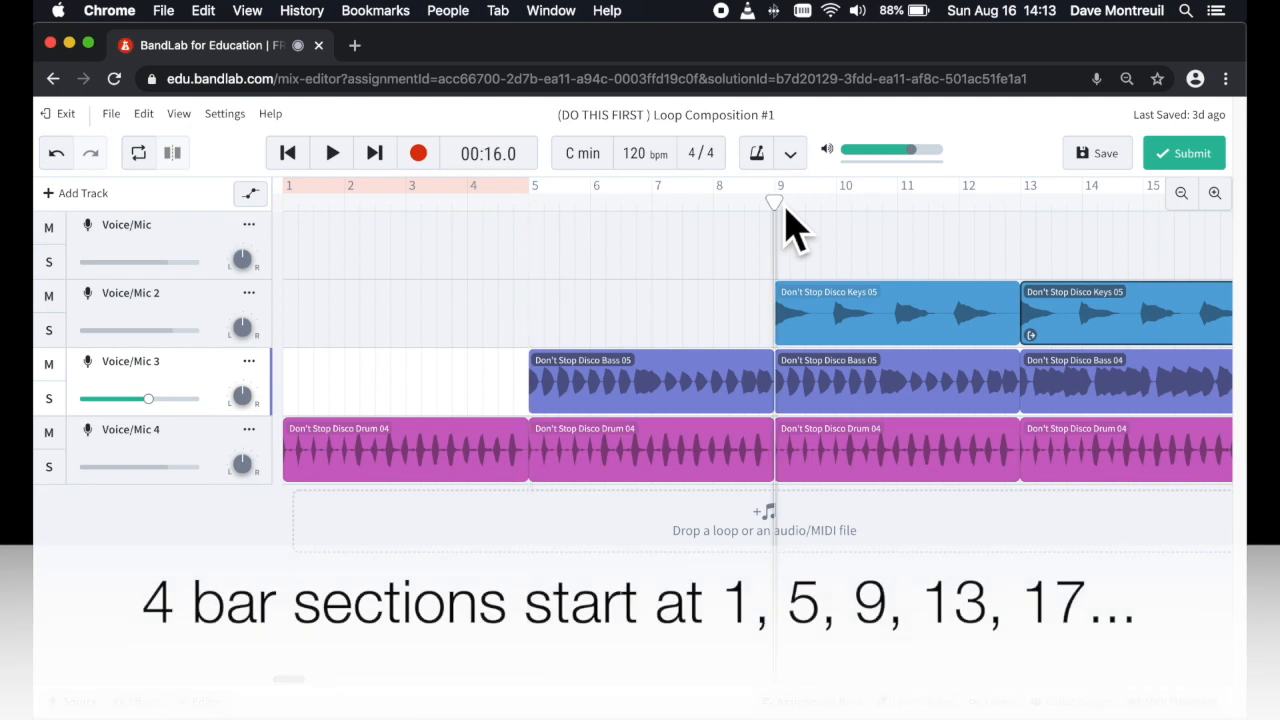
pyautogui.click(1030, 212)
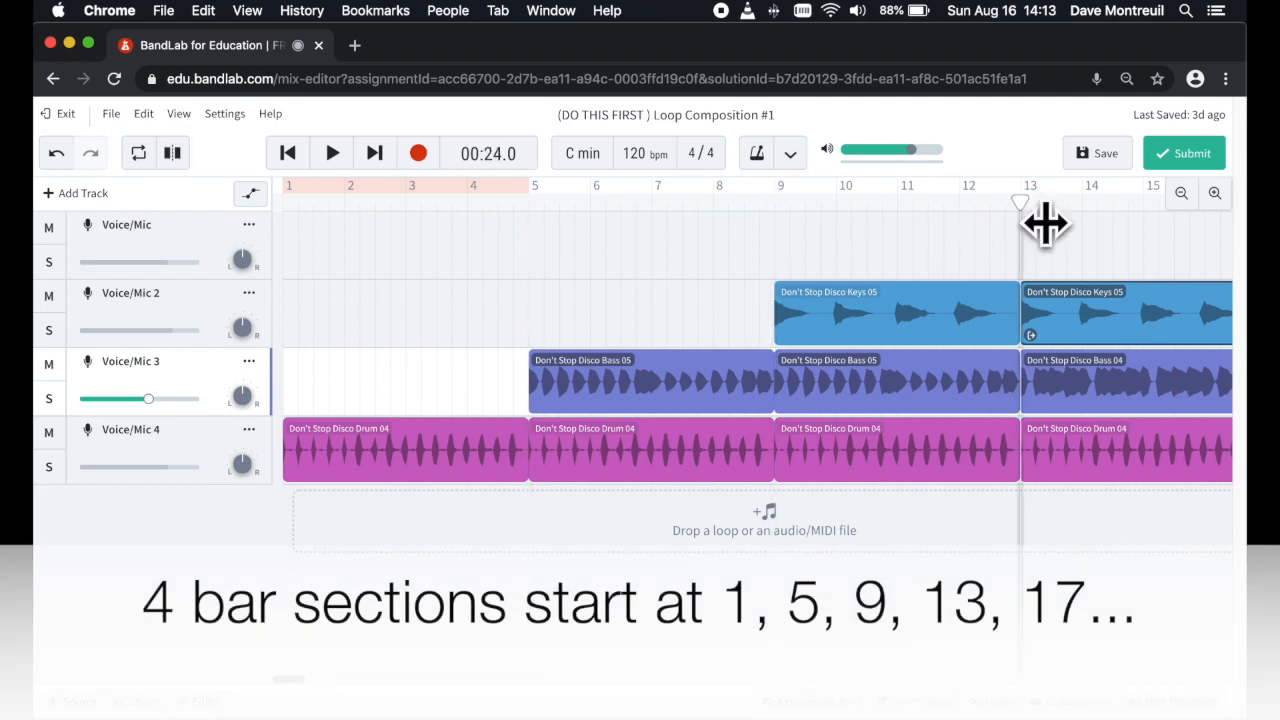
# Add the Don't Stop Disco Lead 01 loop to the Voice/Mic track at bar 13 and extend its repeat to bar 17
pyautogui.hscroll(5, 971, 514)
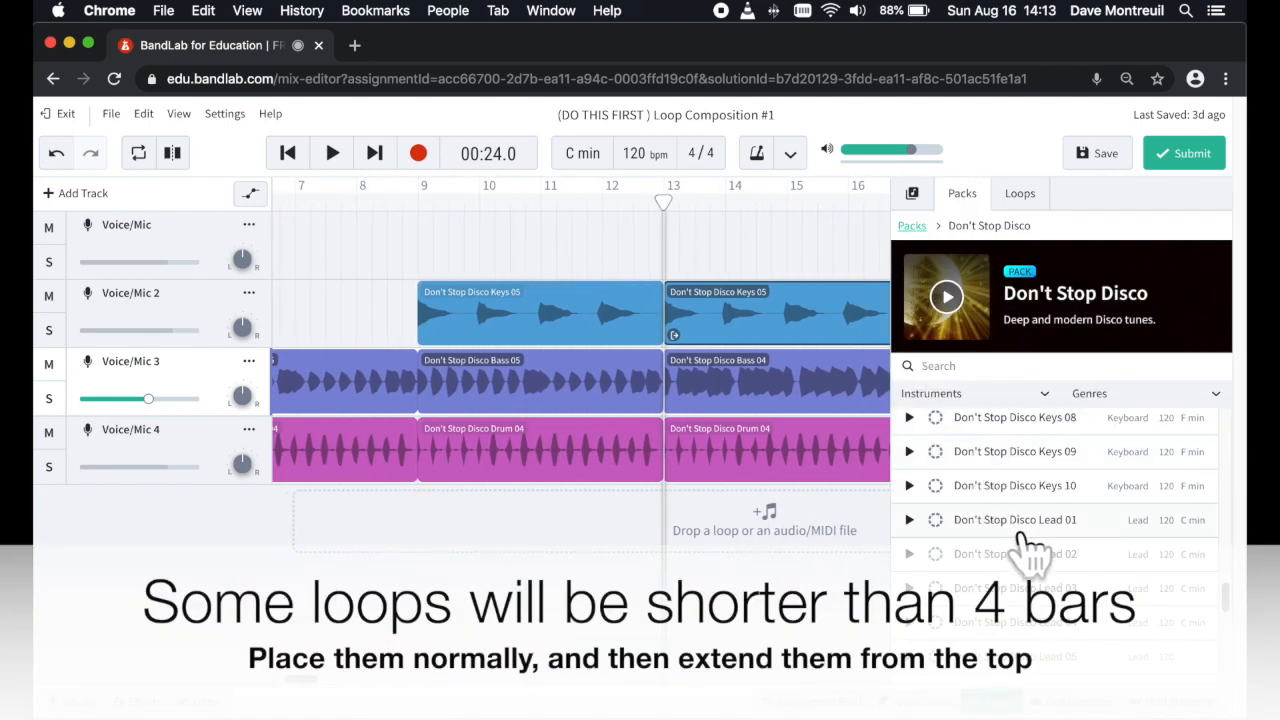
pyautogui.moveTo(1025, 537); pyautogui.dragTo(693, 250)
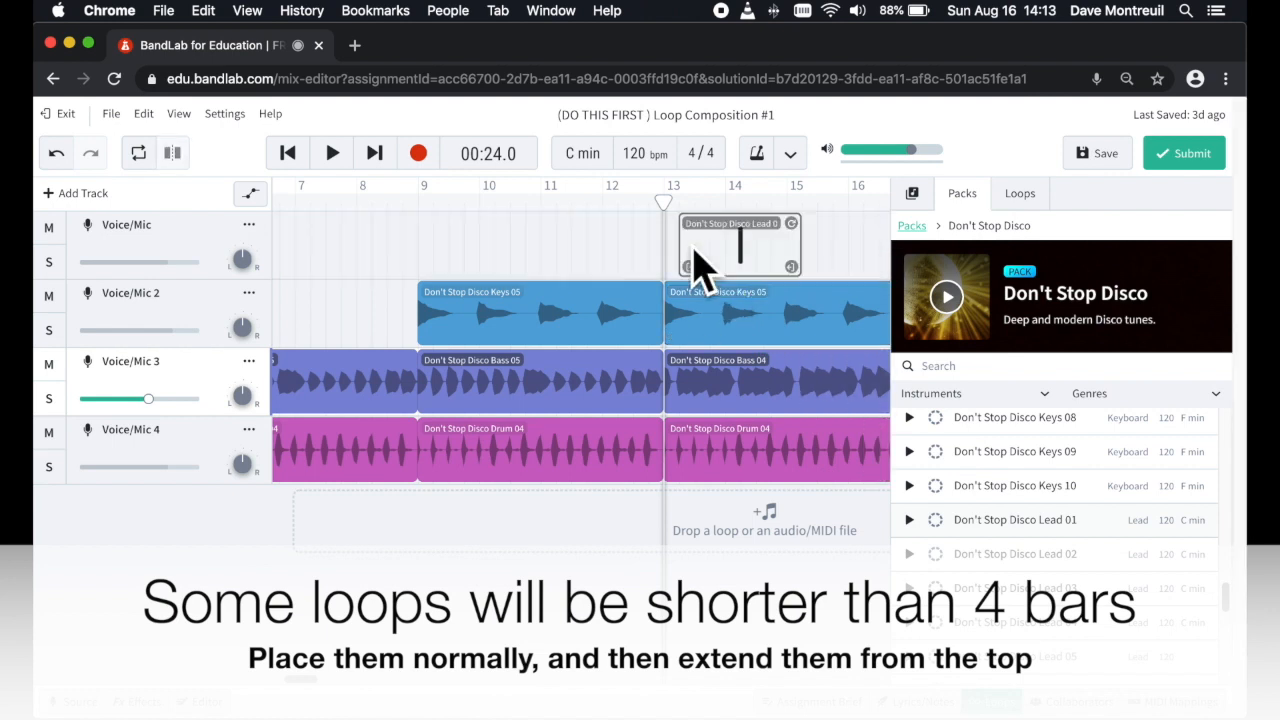
pyautogui.moveTo(775, 275); pyautogui.dragTo(764, 280)
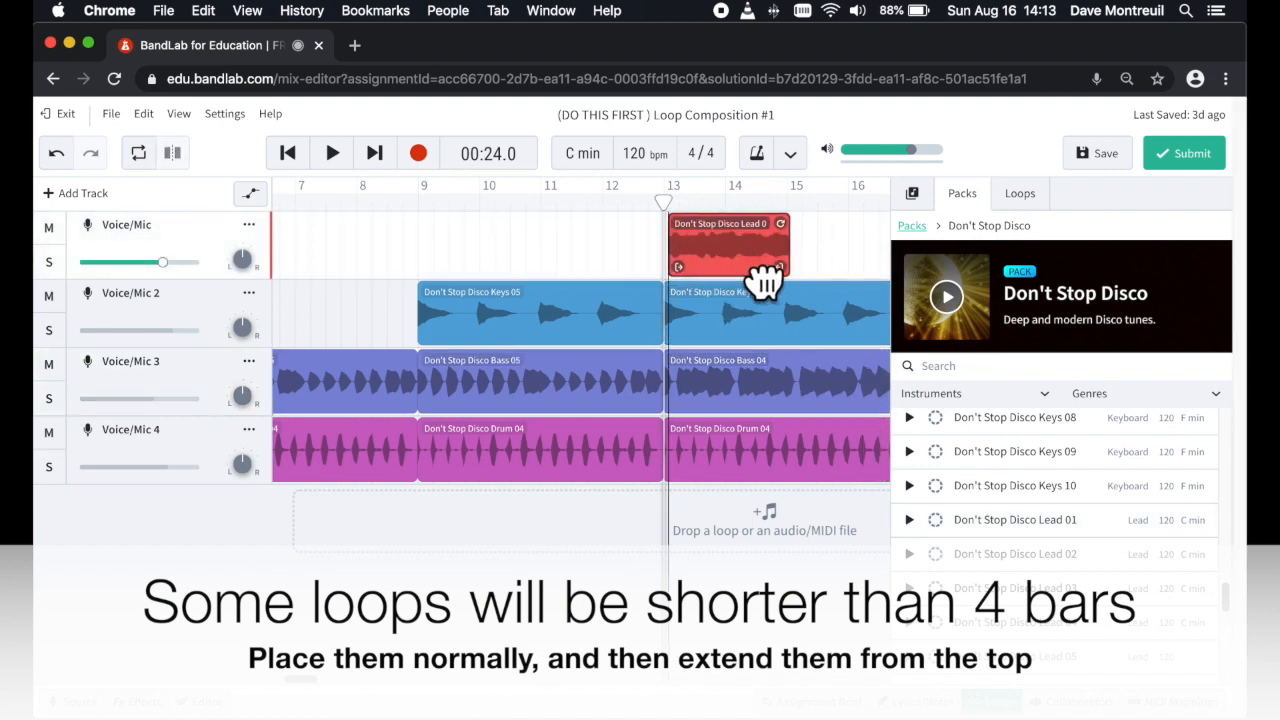
pyautogui.hscroll(5, 755, 278)
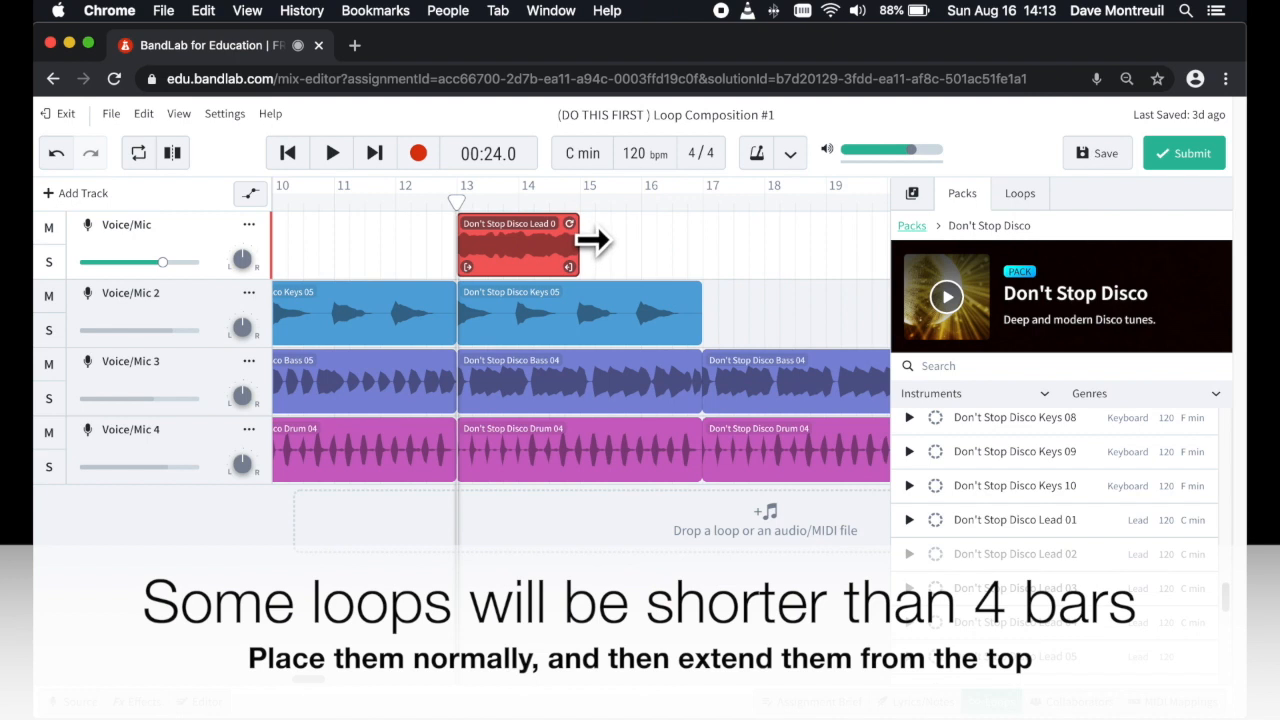
pyautogui.moveTo(592, 240); pyautogui.dragTo(713, 240)
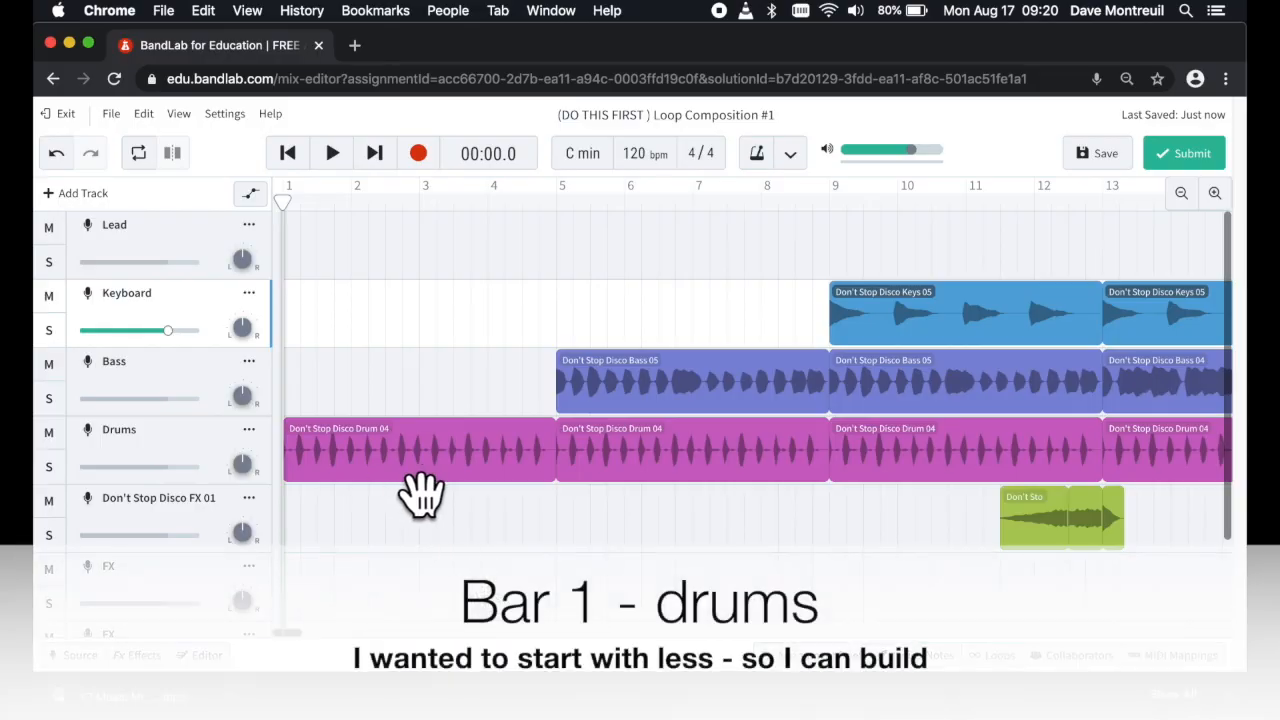
# Examine the instruments used in each section of the finished arrangement, moving the playhead through bars 5, 9, 13 and 17
pyautogui.moveTo(315, 230); pyautogui.dragTo(577, 240)
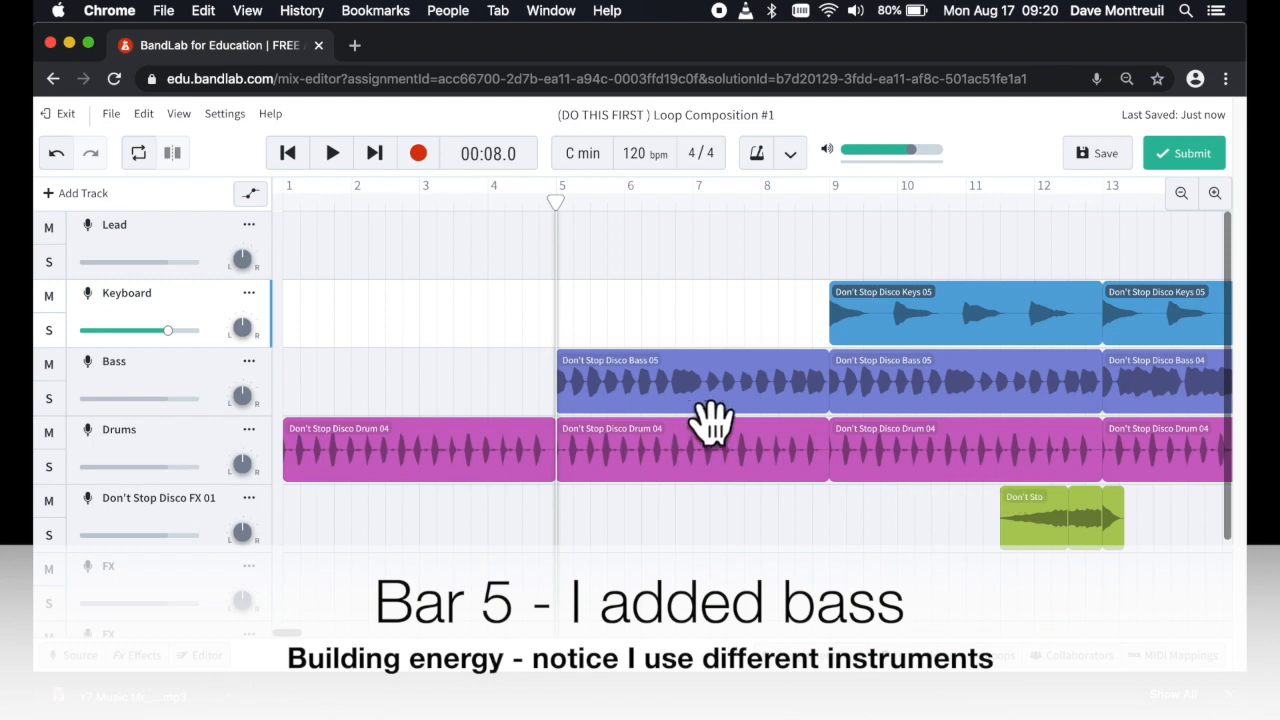
pyautogui.moveTo(584, 235); pyautogui.dragTo(849, 245)
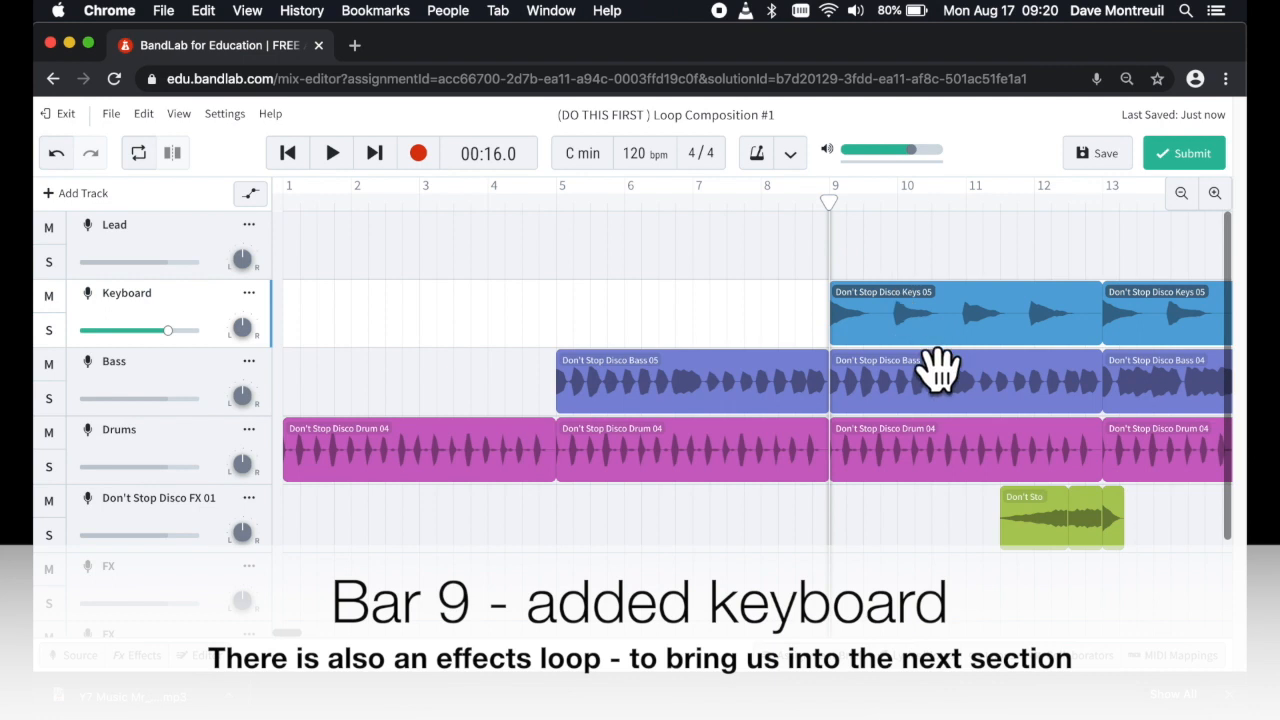
pyautogui.hscroll(8, 938, 370)
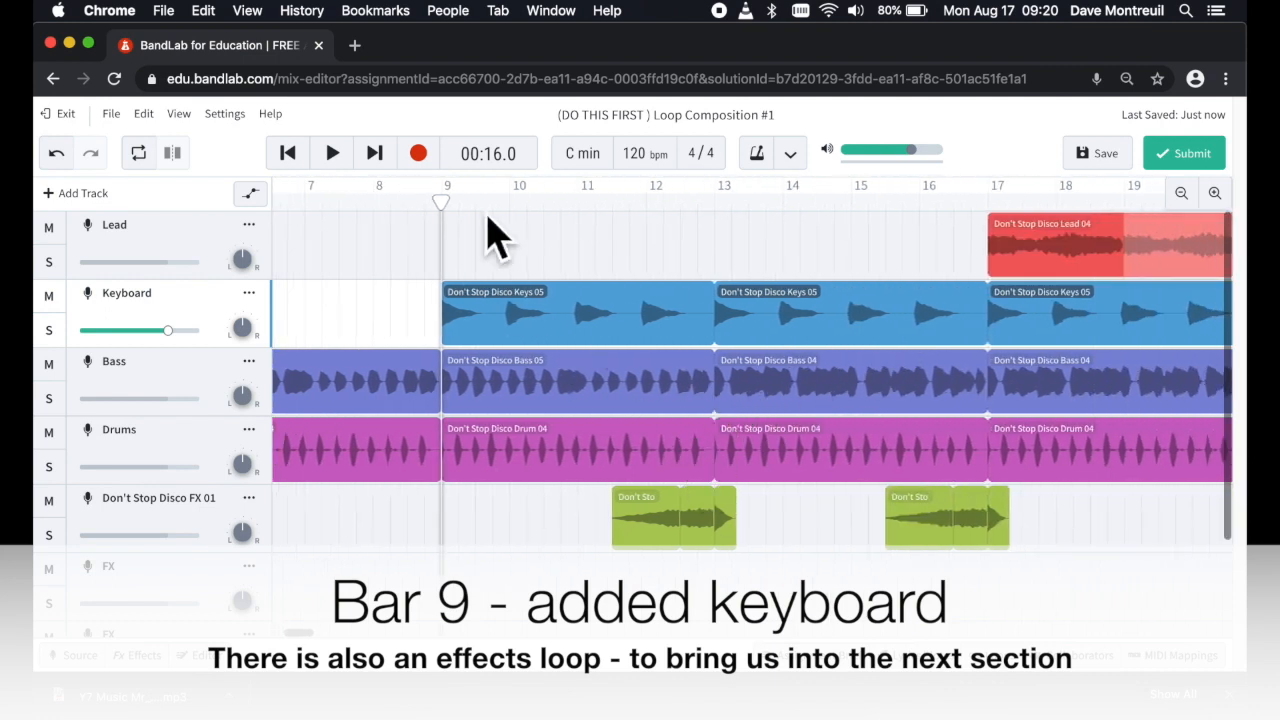
pyautogui.moveTo(463, 220); pyautogui.dragTo(738, 230)
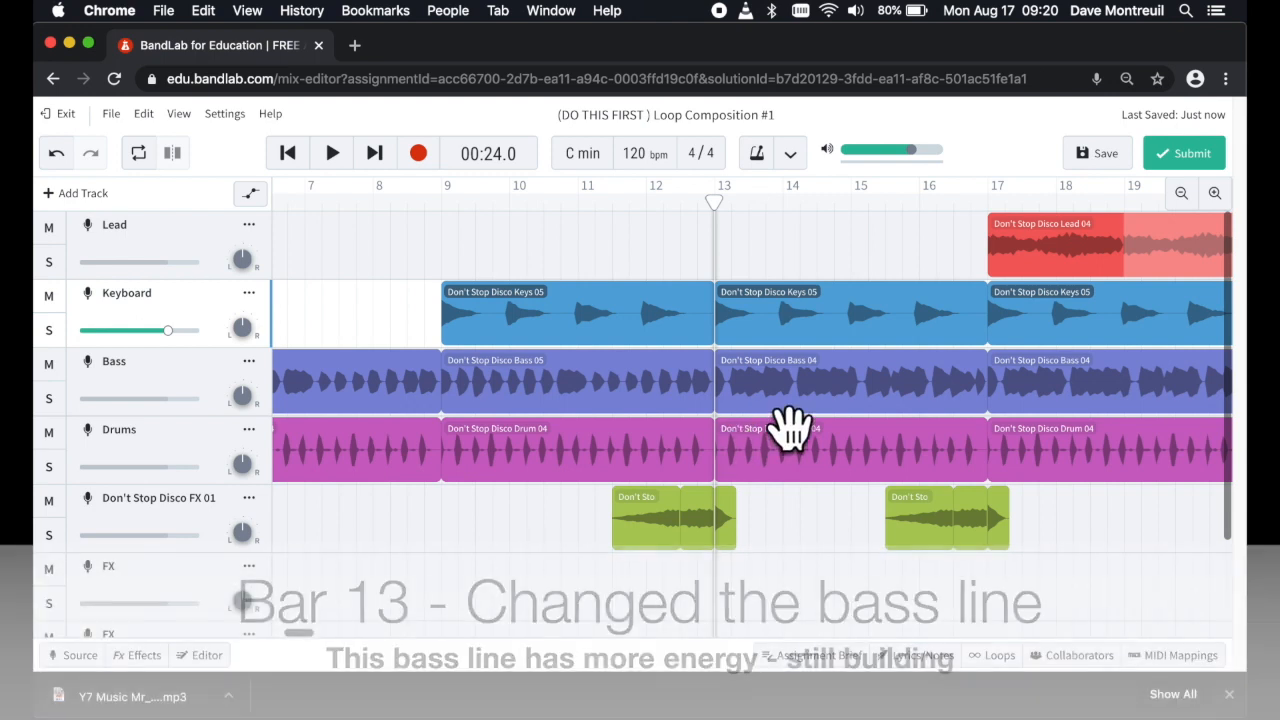
pyautogui.moveTo(743, 229); pyautogui.dragTo(1008, 233)
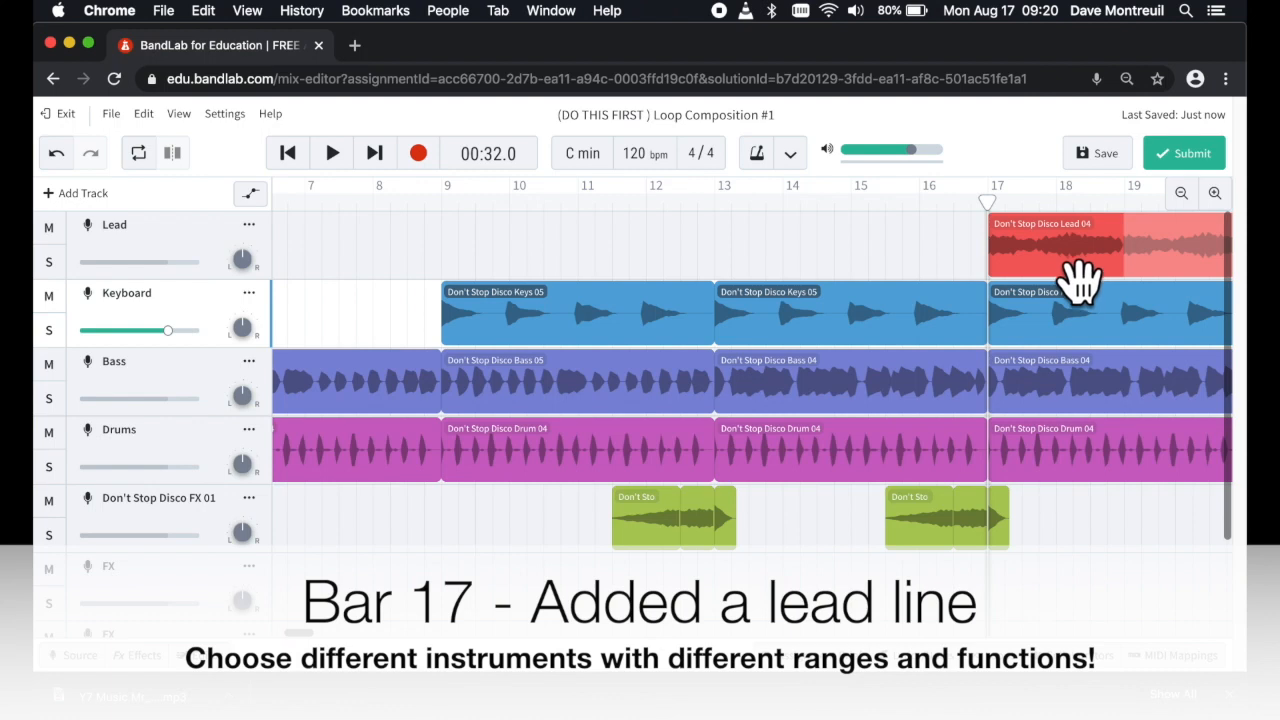
pyautogui.hscroll(3, 1080, 287)
pyautogui.hscroll(3, 1080, 290)
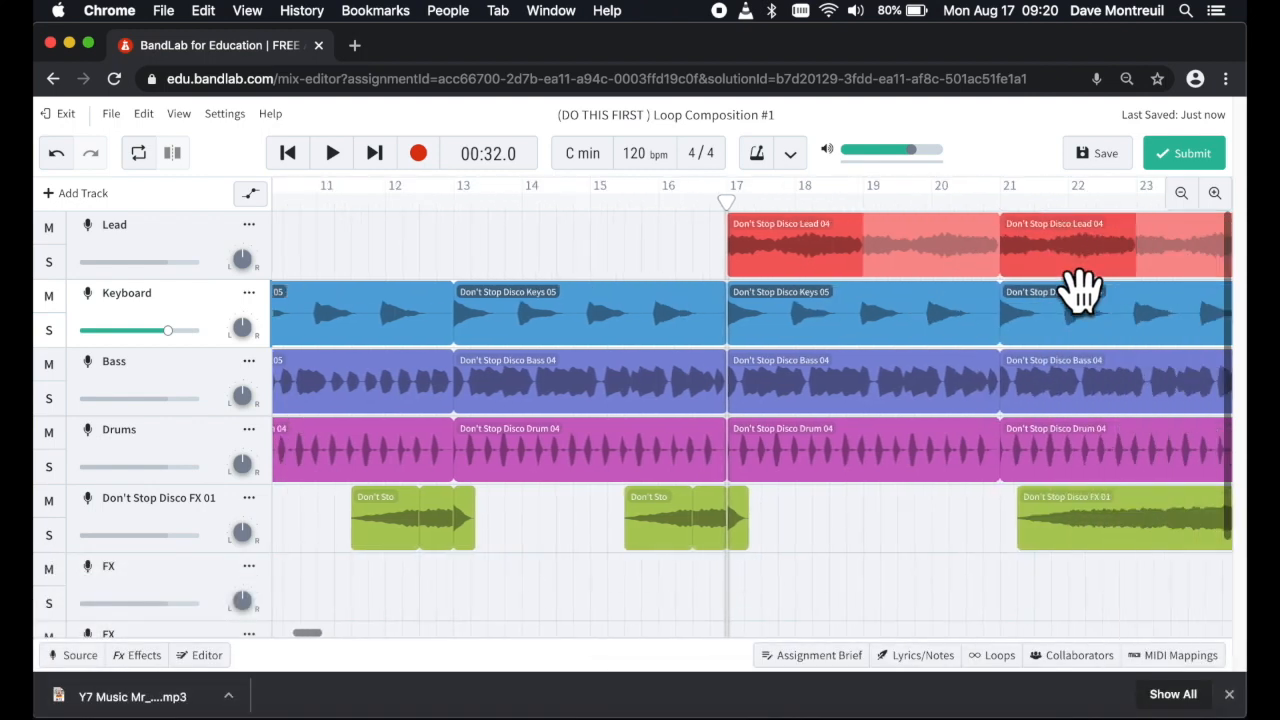